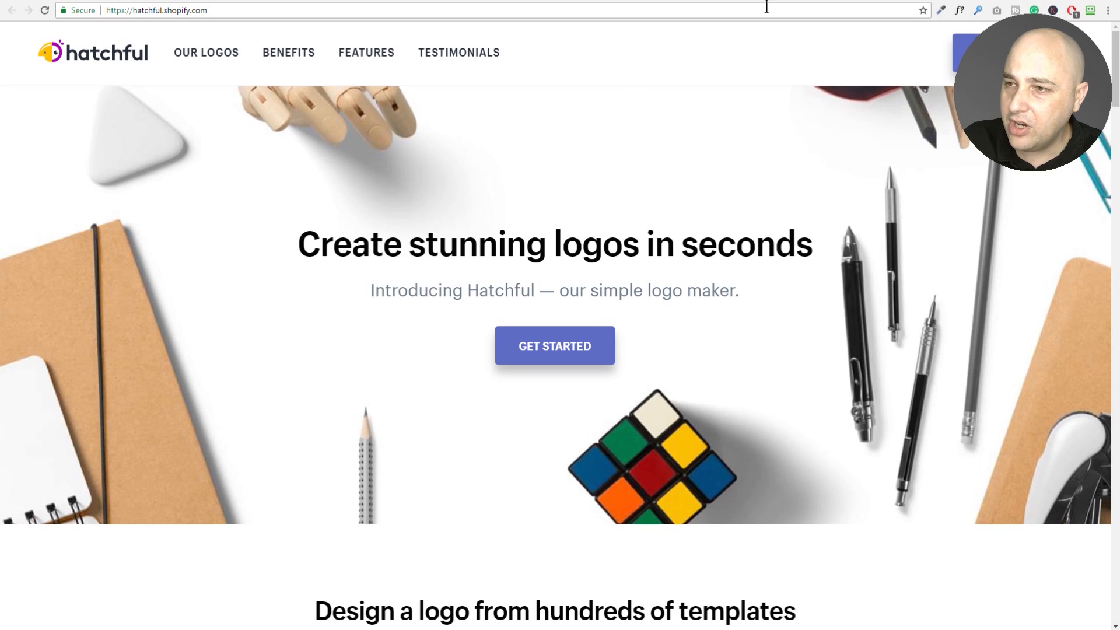
Switch from the Hatchful home page to the Wix Logo Maker browser tab.
{"action": "left_click", "coordinate": [892, 3]}
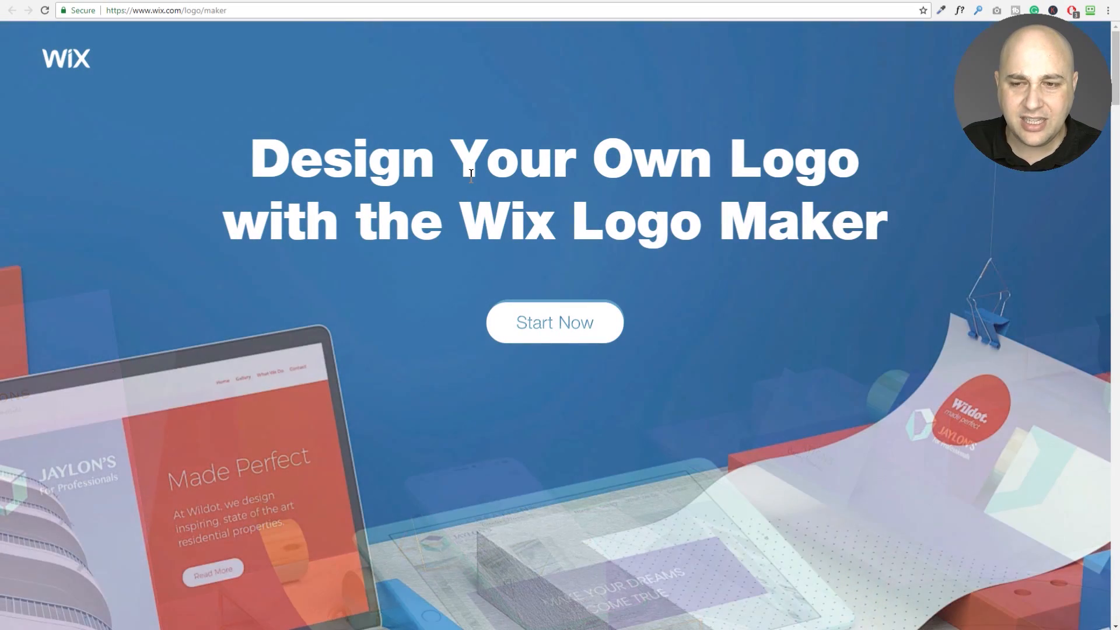
Skim the Wix Logo Maker landing page, then return to the hatchful.shopify.com tab.
{"action": "scroll", "coordinate": [471, 176], "scroll_direction": "down", "scroll_amount": 5}
{"action": "scroll", "coordinate": [470, 177], "scroll_direction": "down", "scroll_amount": 10}
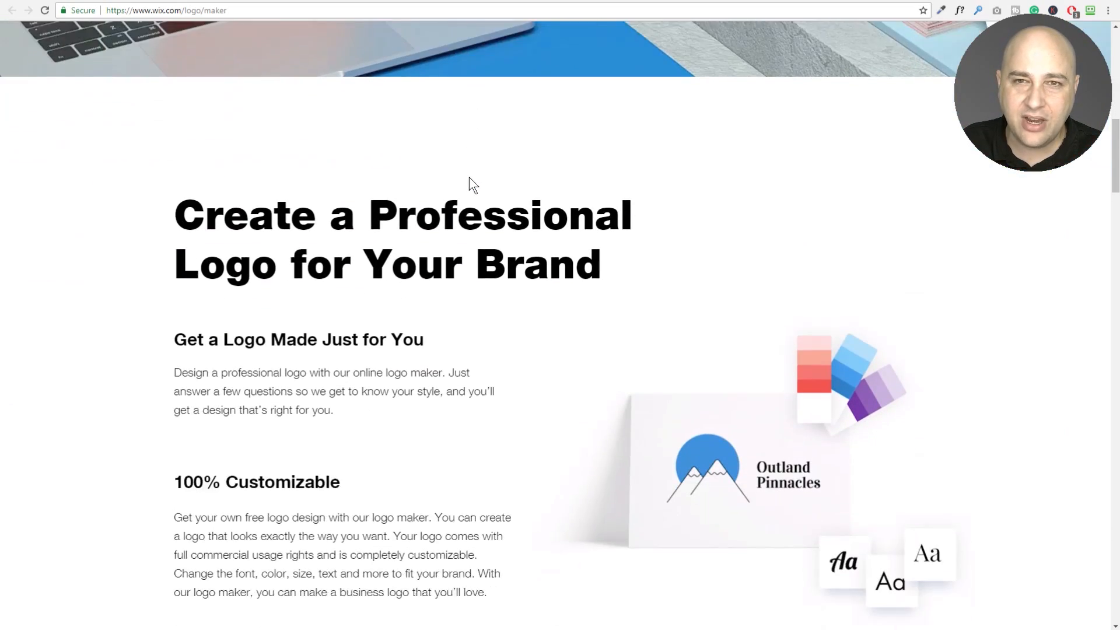
{"action": "scroll", "coordinate": [469, 177], "scroll_direction": "down", "scroll_amount": 2}
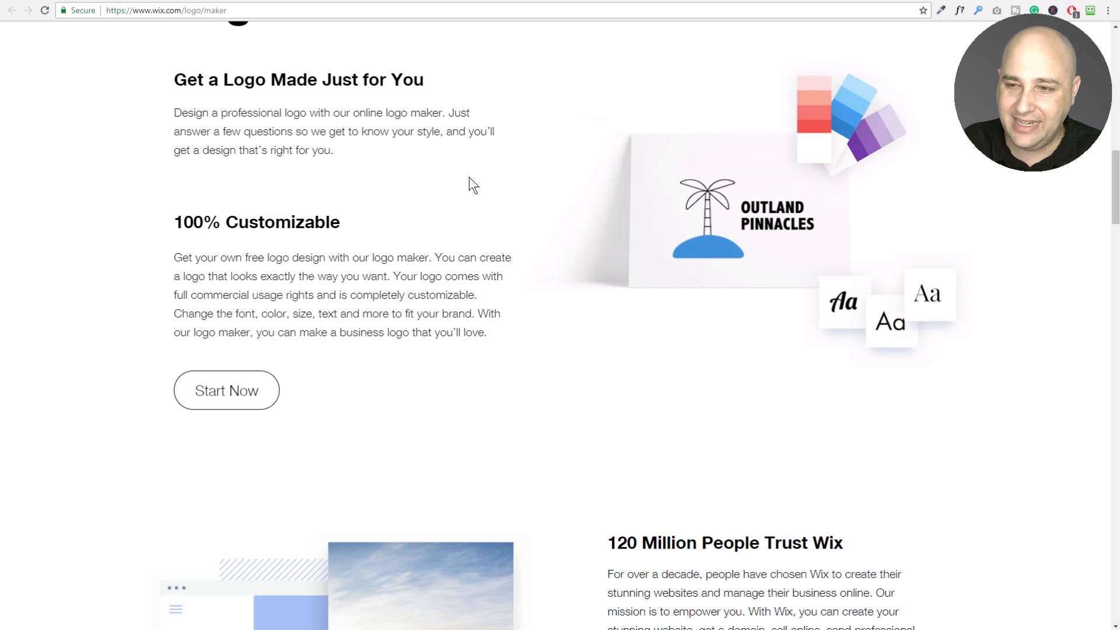
{"action": "scroll", "coordinate": [469, 177], "scroll_direction": "up", "scroll_amount": 8}
{"action": "scroll", "coordinate": [469, 177], "scroll_direction": "up", "scroll_amount": 9}
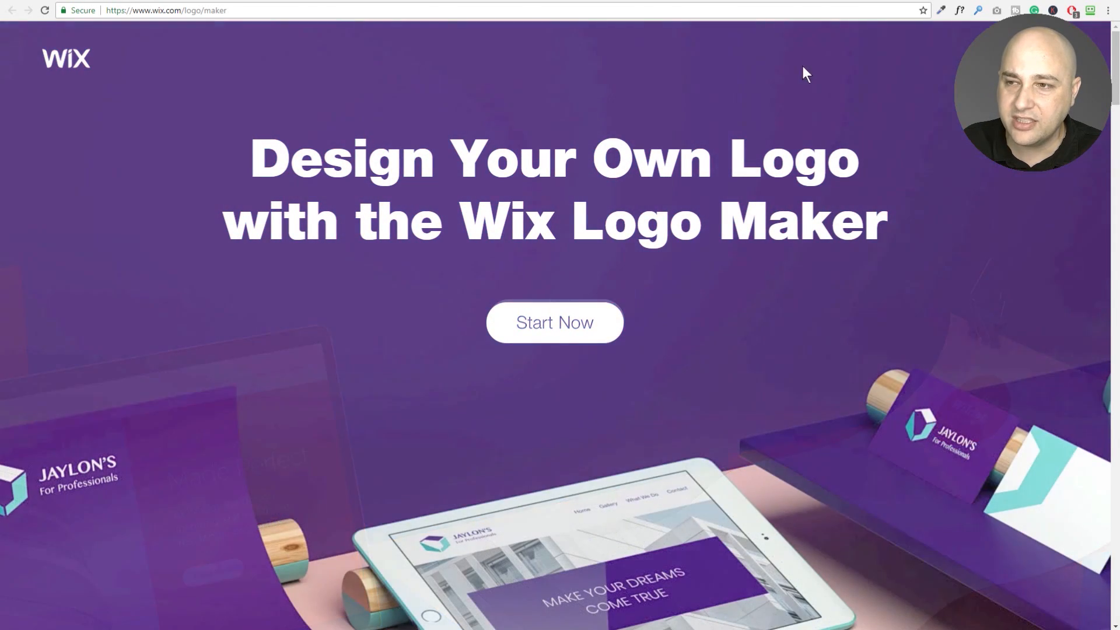
{"action": "key", "text": "ctrl+Tab"}
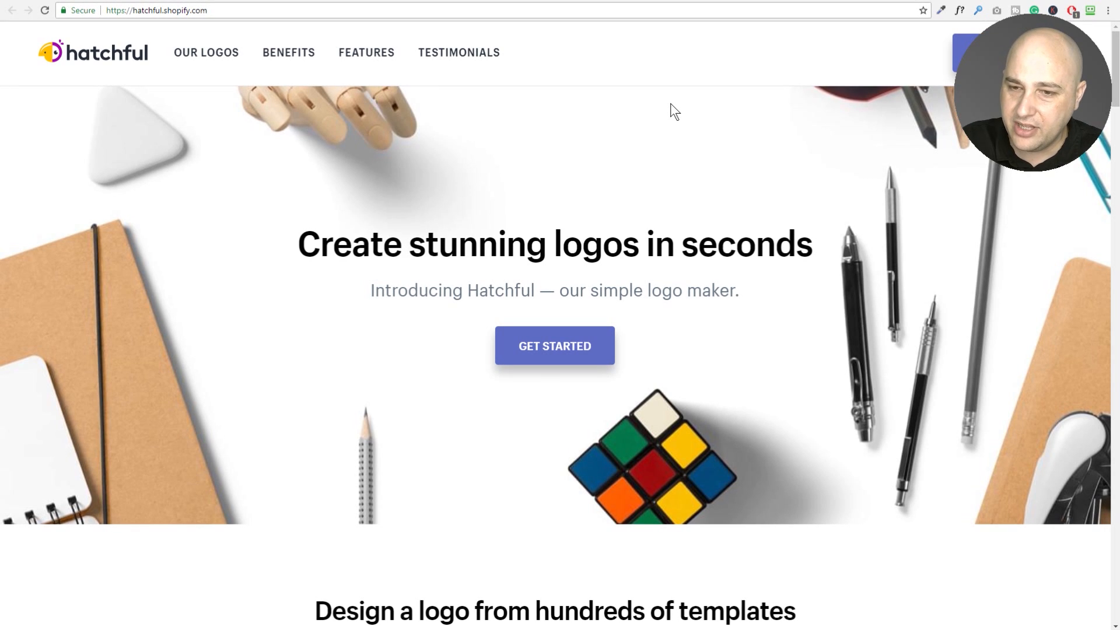
Begin a new logo and pick Food and drink from the business space cards.
{"action": "left_click", "coordinate": [539, 344]}
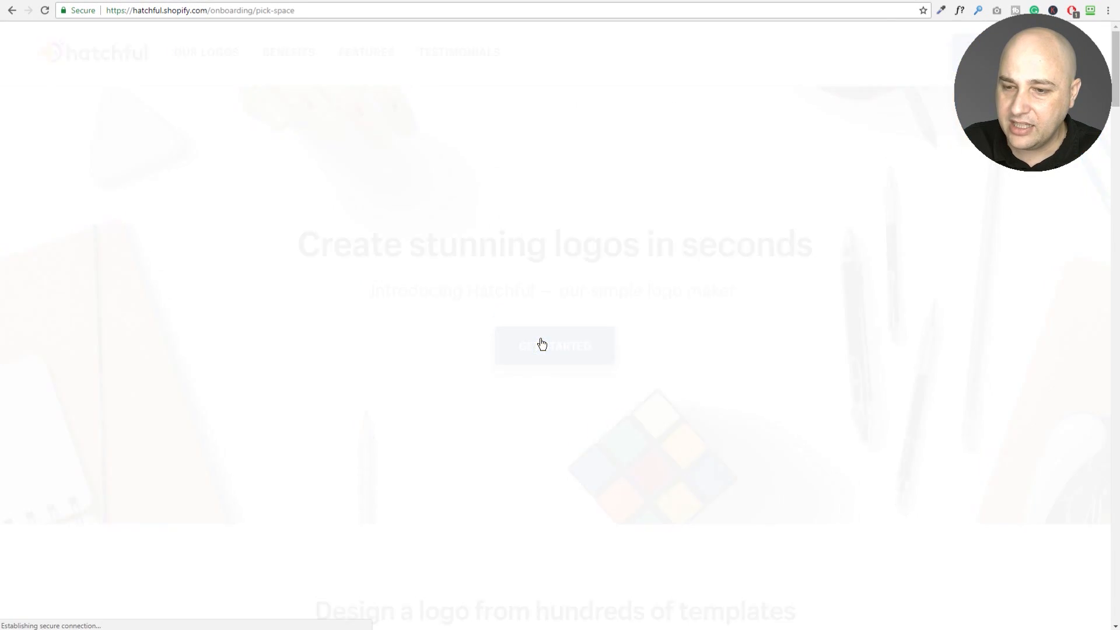
{"action": "scroll", "coordinate": [430, 217], "scroll_direction": "down", "scroll_amount": 3}
{"action": "scroll", "coordinate": [431, 215], "scroll_direction": "up", "scroll_amount": 3}
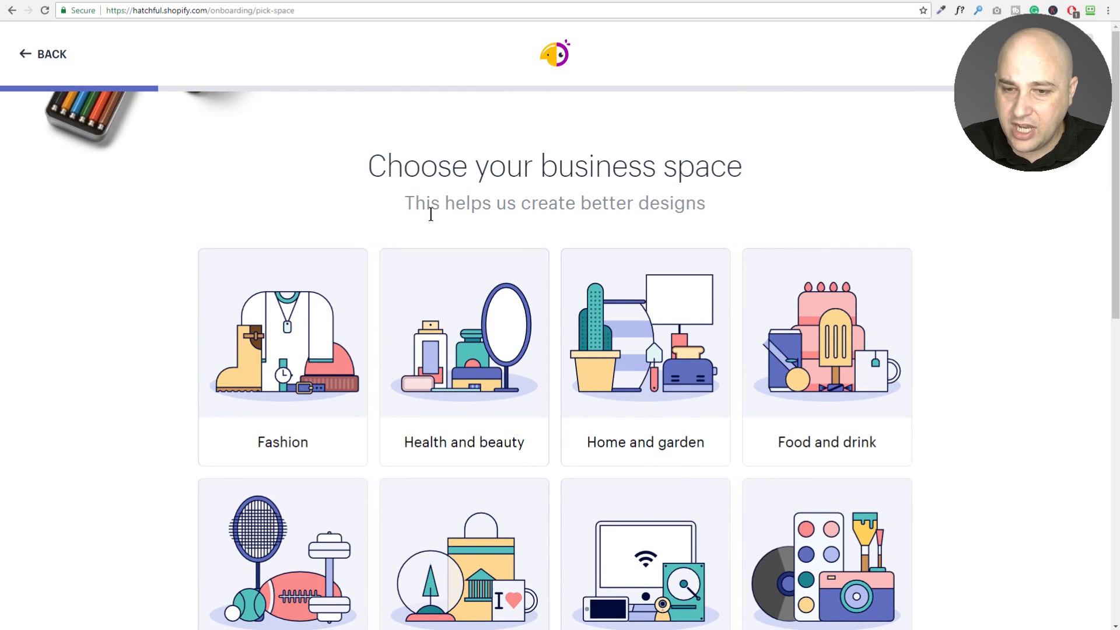
{"action": "scroll", "coordinate": [419, 221], "scroll_direction": "down", "scroll_amount": 3}
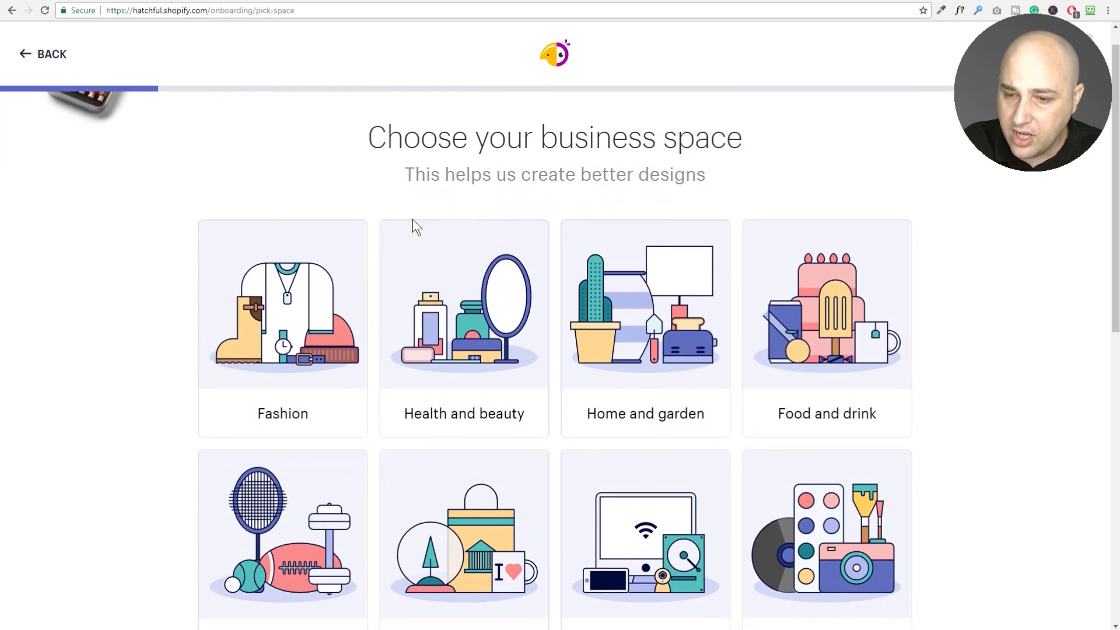
{"action": "scroll", "coordinate": [548, 219], "scroll_direction": "down", "scroll_amount": 7}
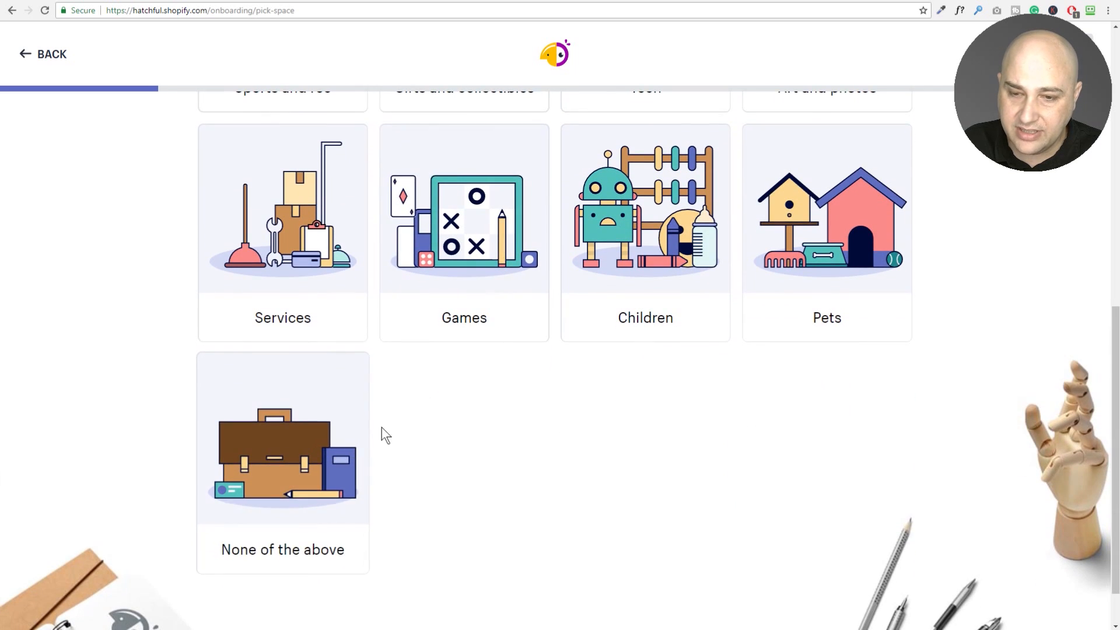
{"action": "scroll", "coordinate": [435, 399], "scroll_direction": "up", "scroll_amount": 3}
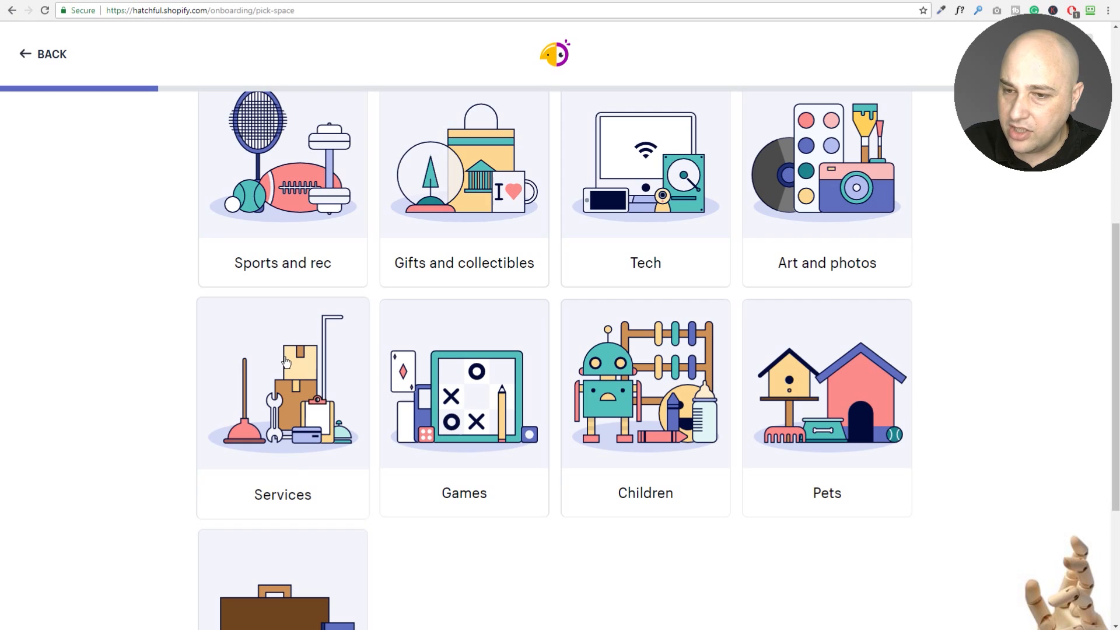
{"action": "scroll", "coordinate": [284, 362], "scroll_direction": "up", "scroll_amount": 6}
{"action": "scroll", "coordinate": [284, 361], "scroll_direction": "down", "scroll_amount": 3}
{"action": "scroll", "coordinate": [285, 362], "scroll_direction": "down", "scroll_amount": 2}
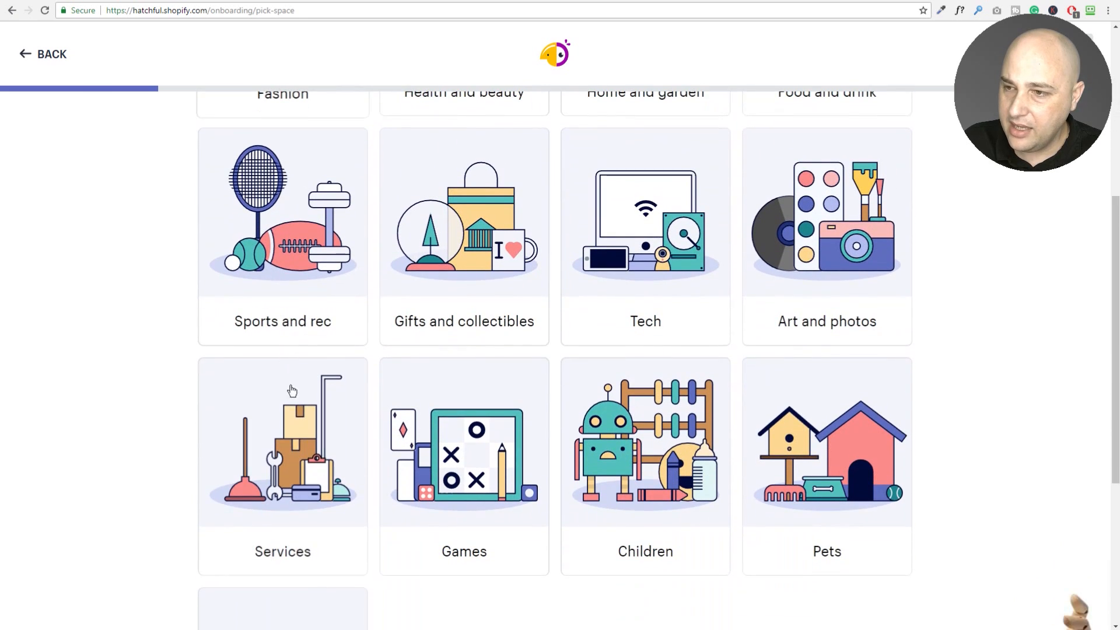
{"action": "scroll", "coordinate": [350, 418], "scroll_direction": "up", "scroll_amount": 5}
{"action": "left_click", "coordinate": [825, 269]}
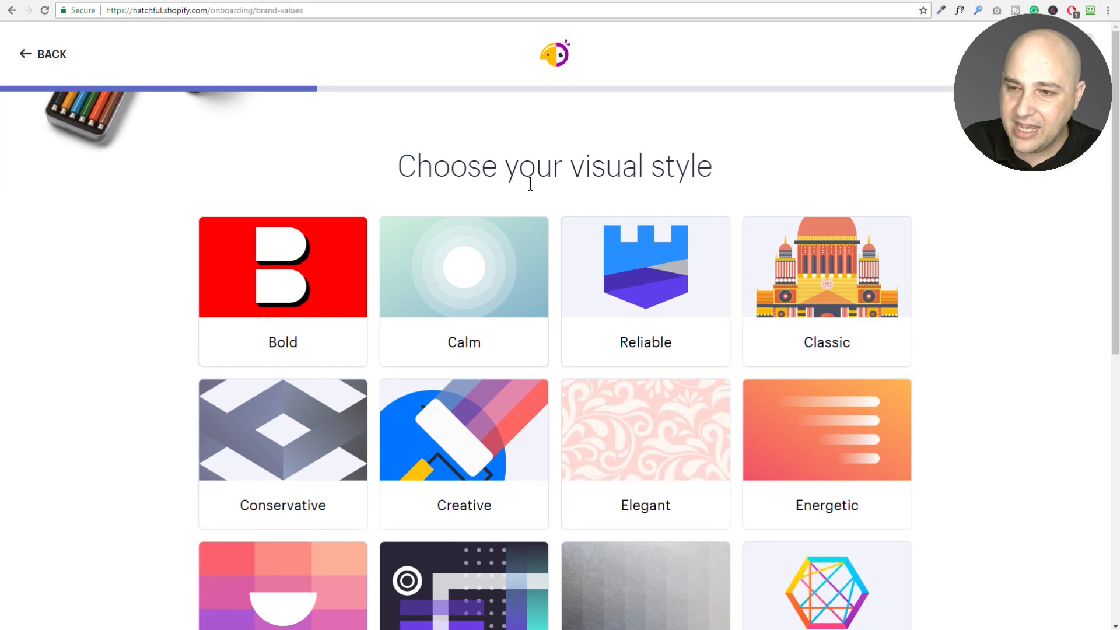
Select the Classic, Creative and Friendly style cards; a fourth pick, Natural, is refused.
{"action": "scroll", "coordinate": [537, 182], "scroll_direction": "down", "scroll_amount": 1}
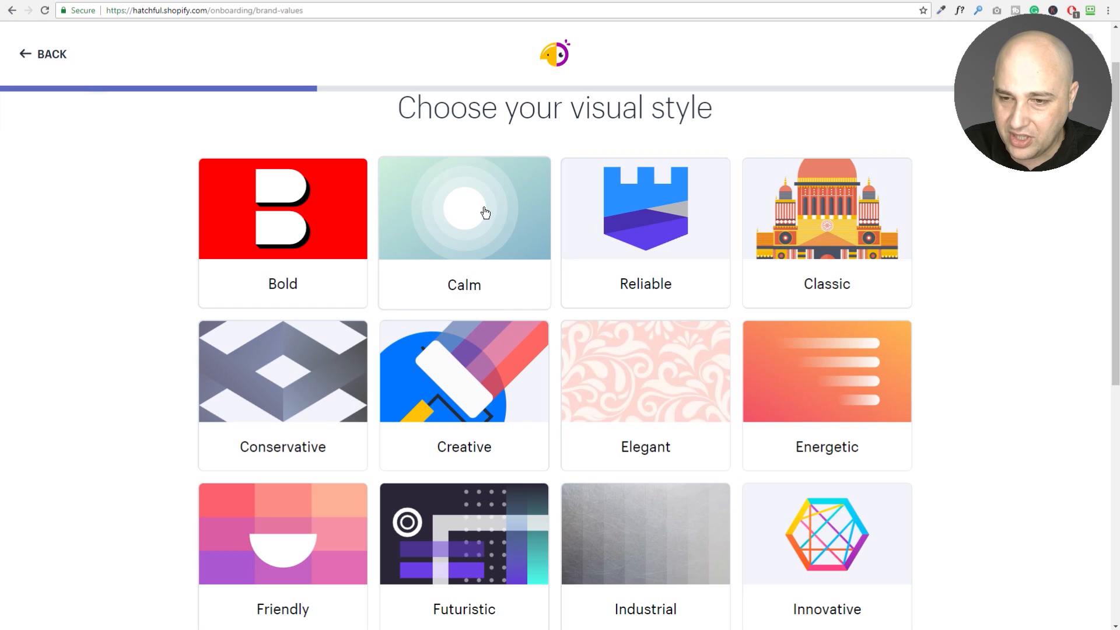
{"action": "scroll", "coordinate": [377, 198], "scroll_direction": "down", "scroll_amount": 1}
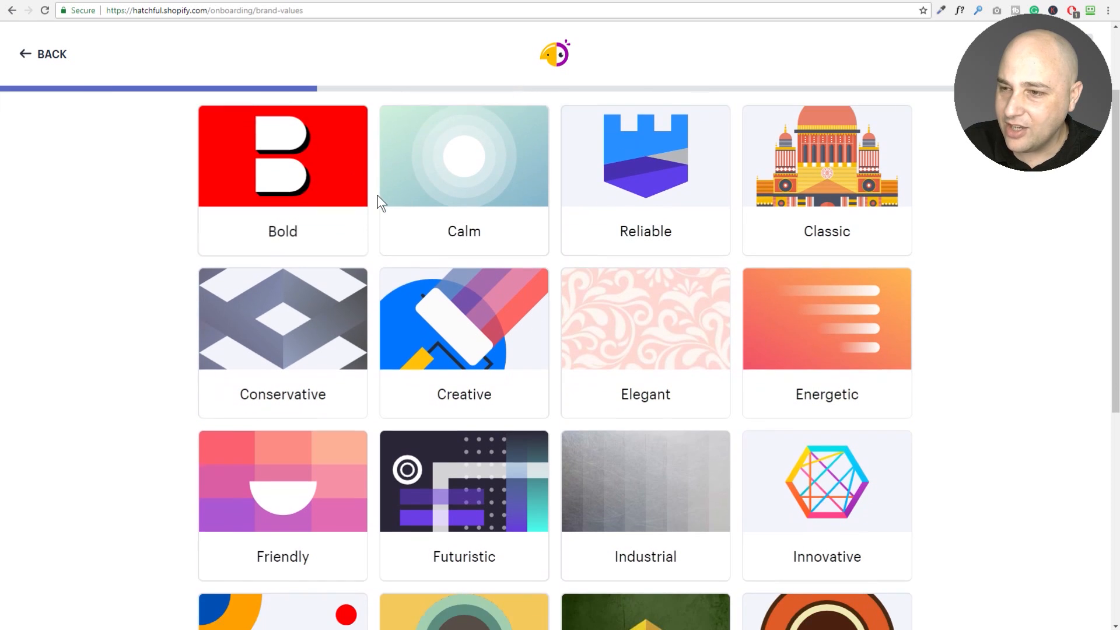
{"action": "scroll", "coordinate": [378, 200], "scroll_direction": "up", "scroll_amount": 1}
{"action": "left_click", "coordinate": [827, 227]}
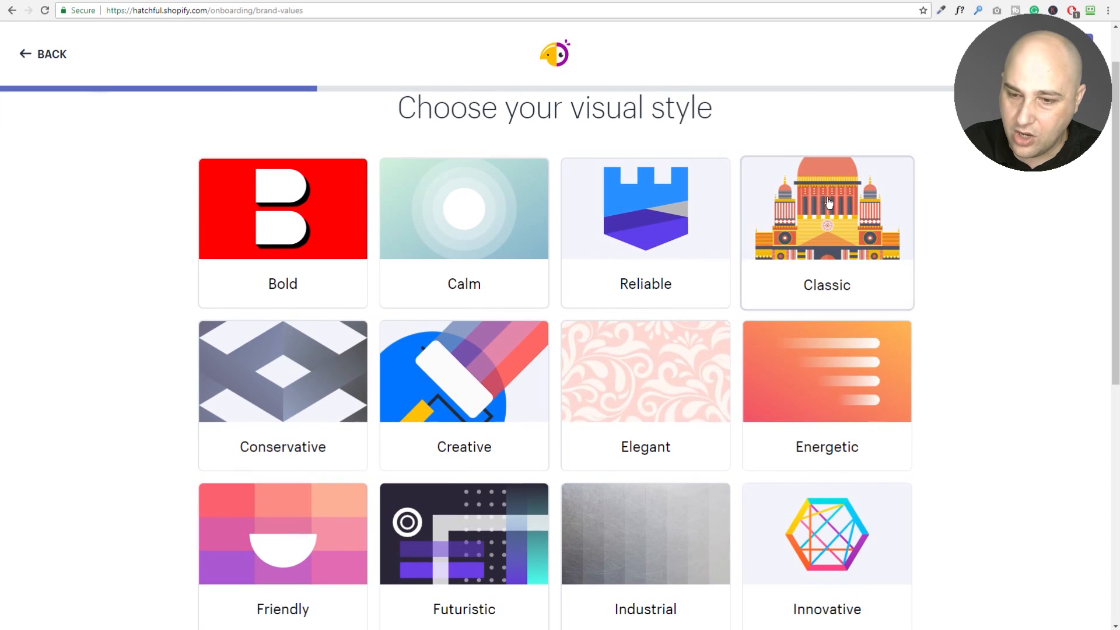
{"action": "left_click", "coordinate": [481, 360]}
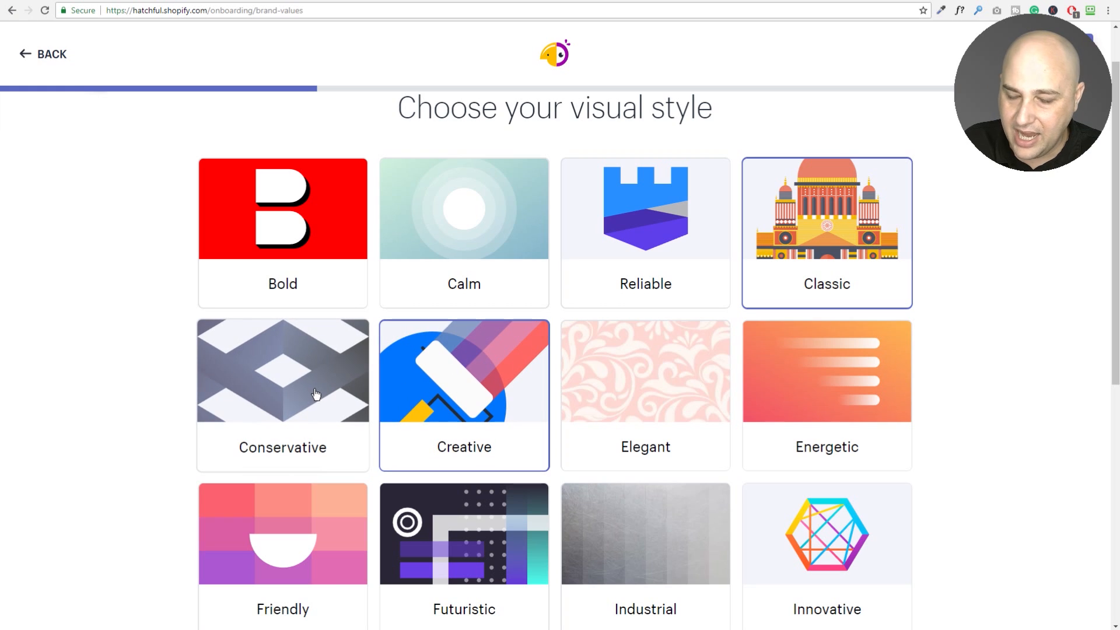
{"action": "scroll", "coordinate": [315, 383], "scroll_direction": "down", "scroll_amount": 3}
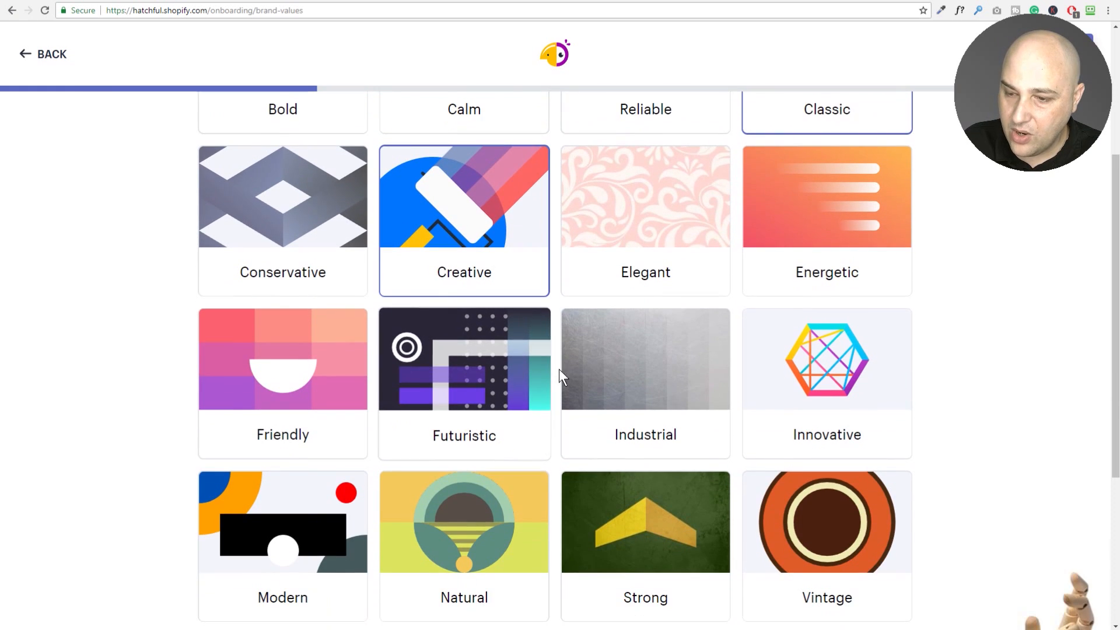
{"action": "left_click", "coordinate": [304, 372]}
{"action": "scroll", "coordinate": [304, 372], "scroll_direction": "down", "scroll_amount": 2}
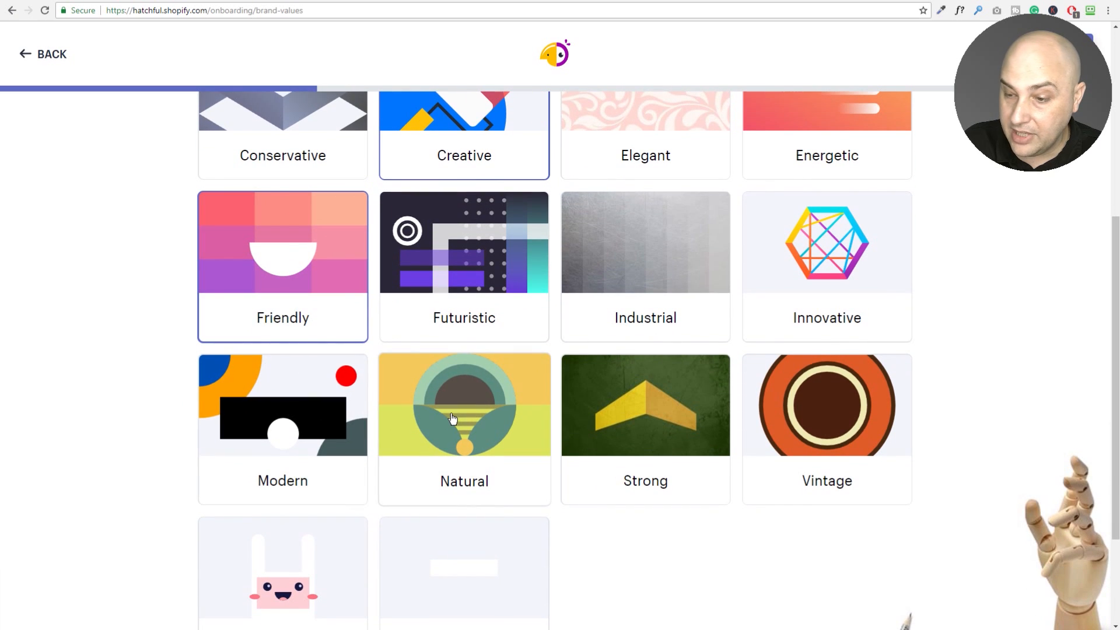
{"action": "left_click", "coordinate": [452, 418]}
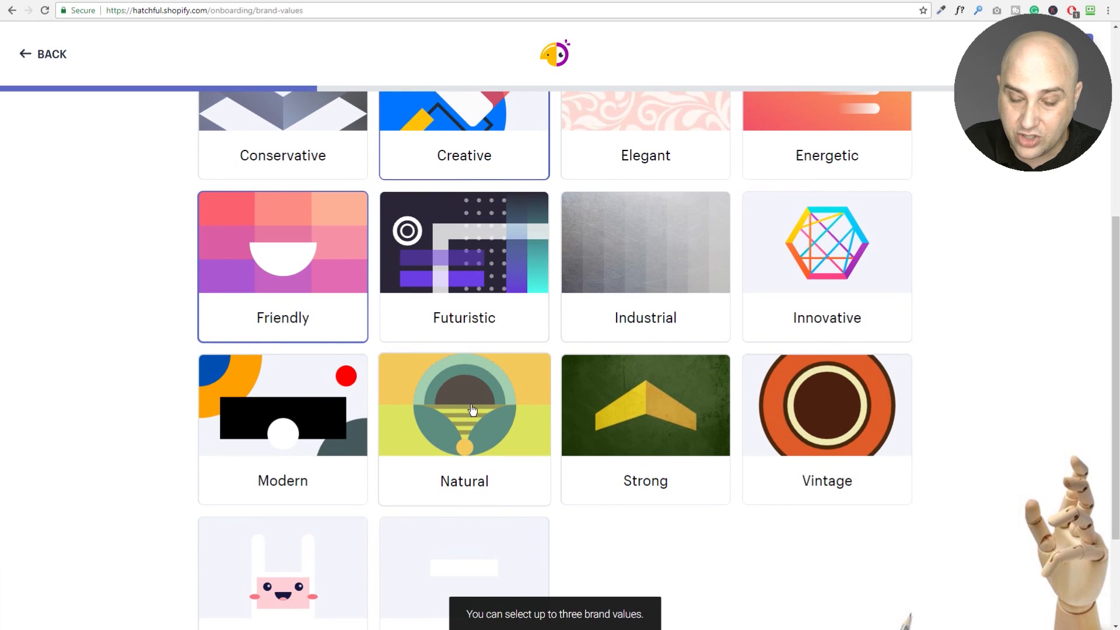
{"action": "scroll", "coordinate": [473, 408], "scroll_direction": "up", "scroll_amount": 3}
{"action": "scroll", "coordinate": [472, 408], "scroll_direction": "up", "scroll_amount": 1}
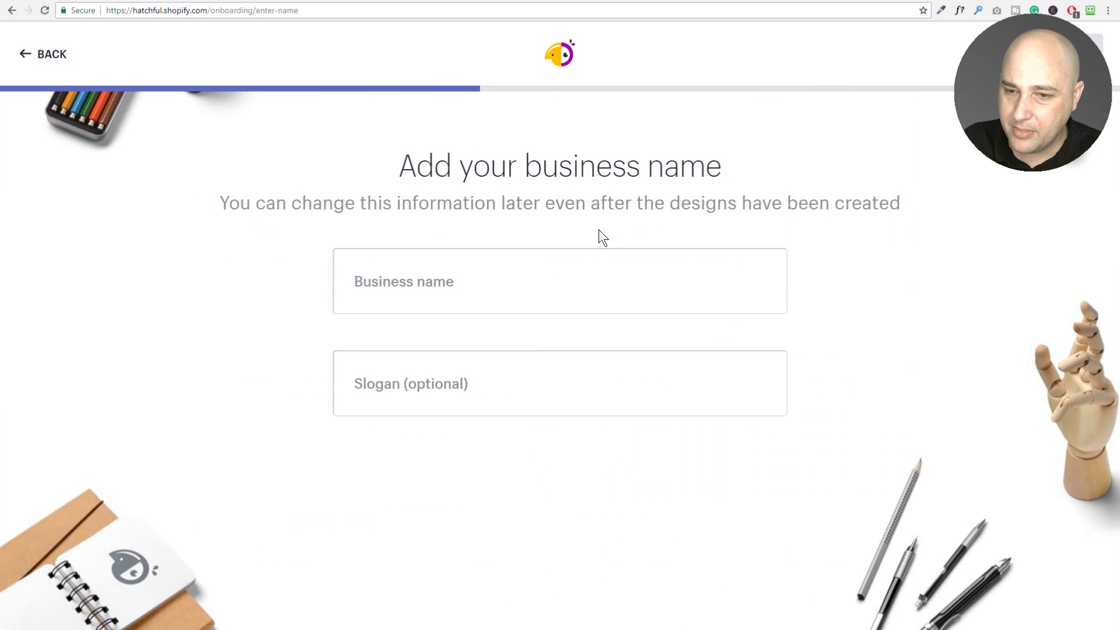
Confirm the styles, paste Tito's Tacos as the business name, and continue.
{"action": "left_click", "coordinate": [436, 277]}
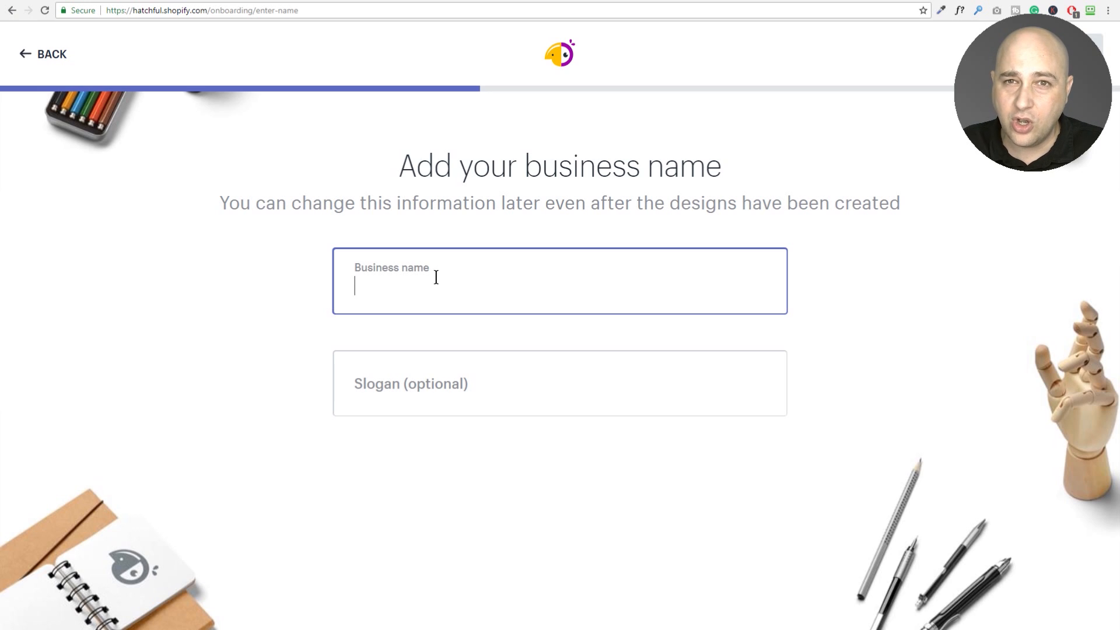
{"action": "type", "text": "Tito's Tacos"}
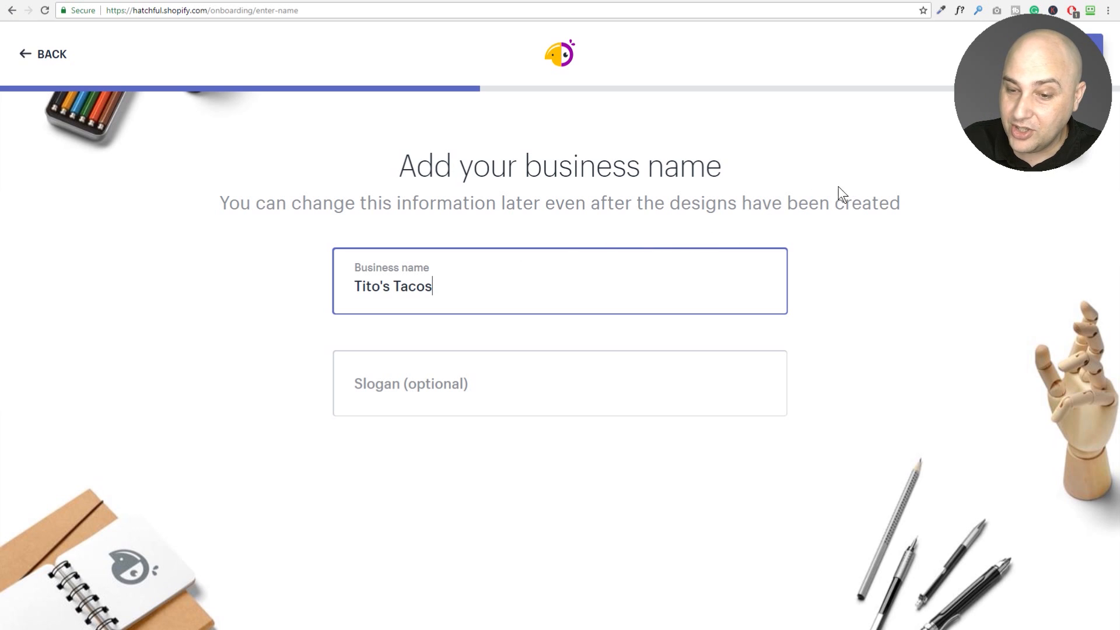
{"action": "left_click", "coordinate": [1086, 47]}
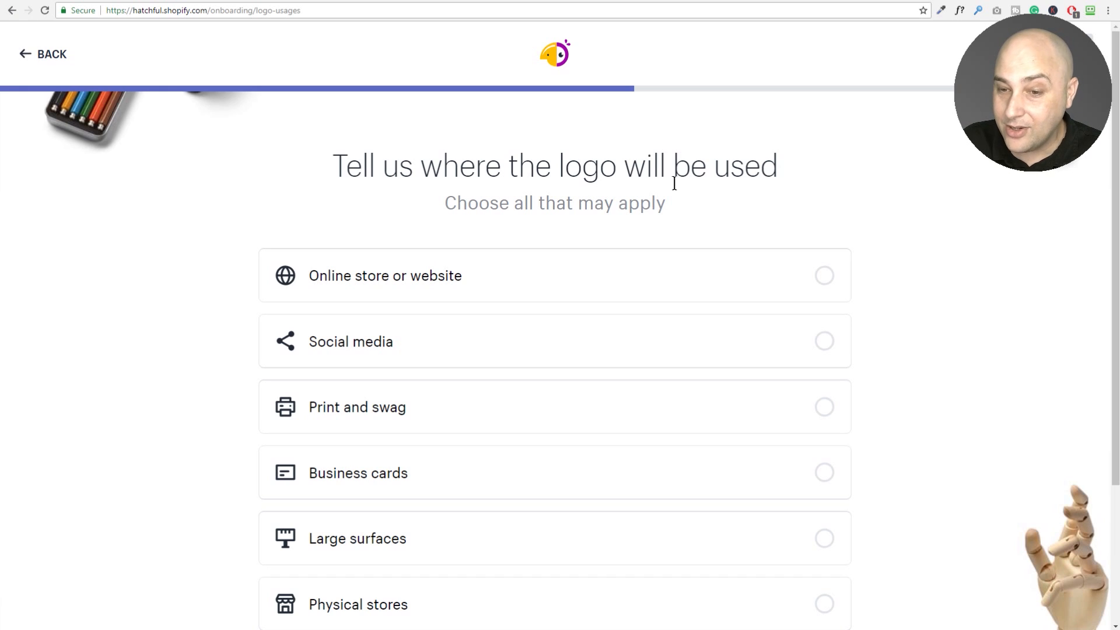
Tick Online store or website and Social media as logo uses, leaving Business cards unticked.
{"action": "scroll", "coordinate": [641, 190], "scroll_direction": "down", "scroll_amount": 1}
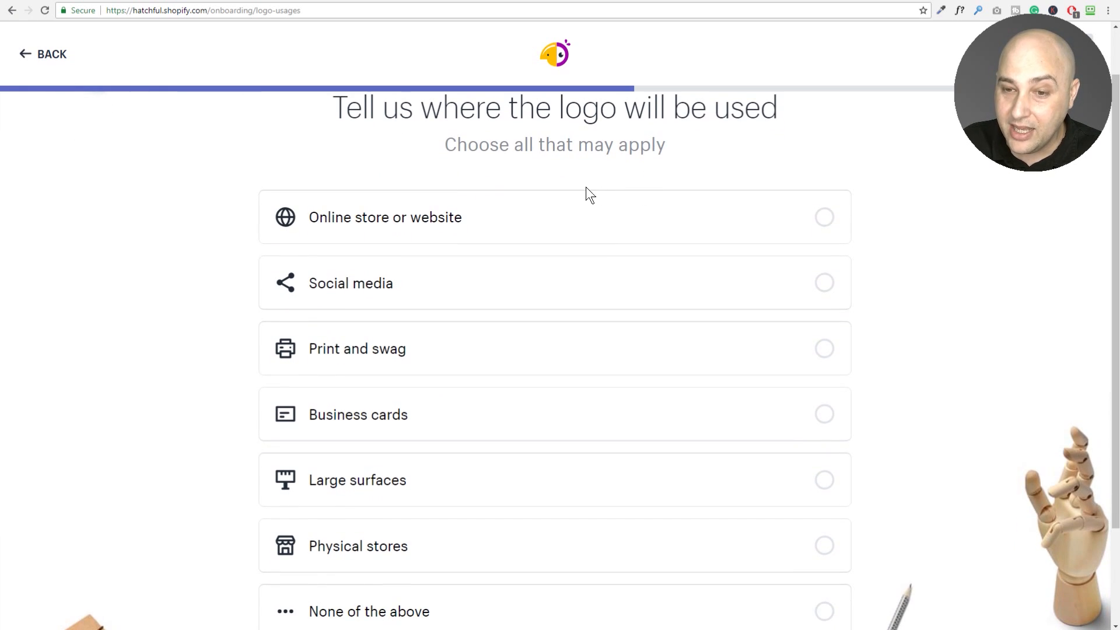
{"action": "scroll", "coordinate": [577, 187], "scroll_direction": "up", "scroll_amount": 1}
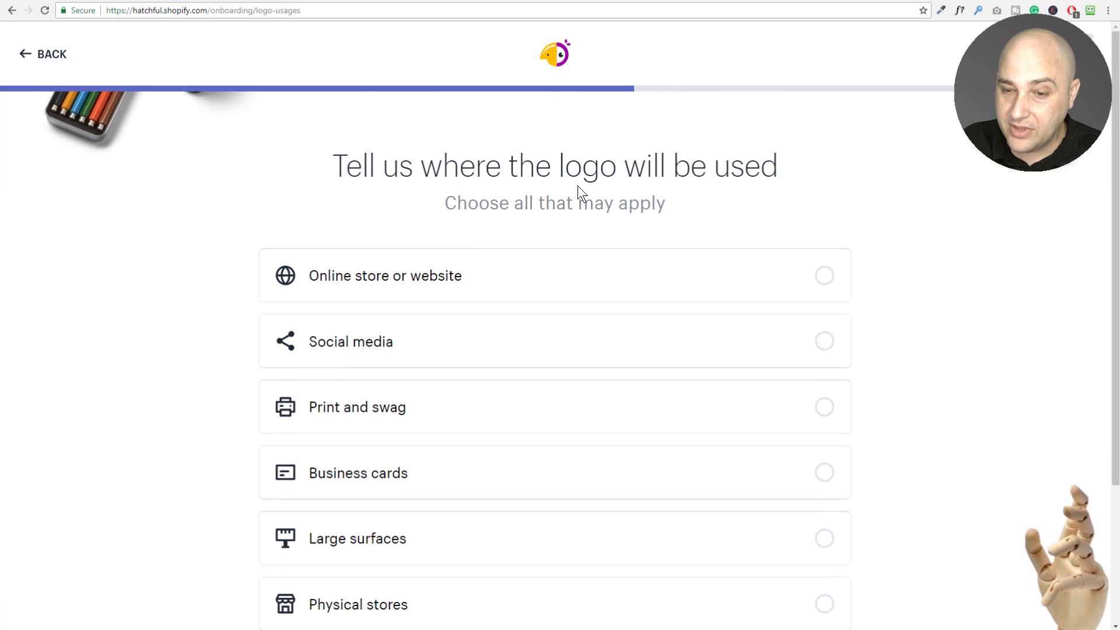
{"action": "scroll", "coordinate": [578, 186], "scroll_direction": "down", "scroll_amount": 1}
{"action": "scroll", "coordinate": [577, 185], "scroll_direction": "up", "scroll_amount": 1}
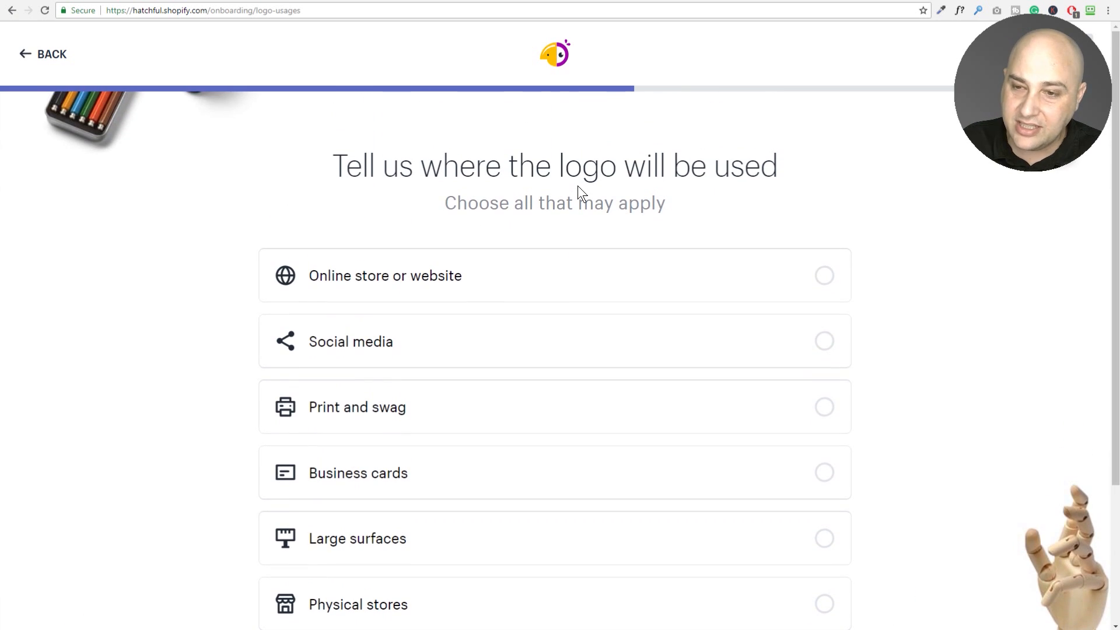
{"action": "left_click", "coordinate": [565, 280]}
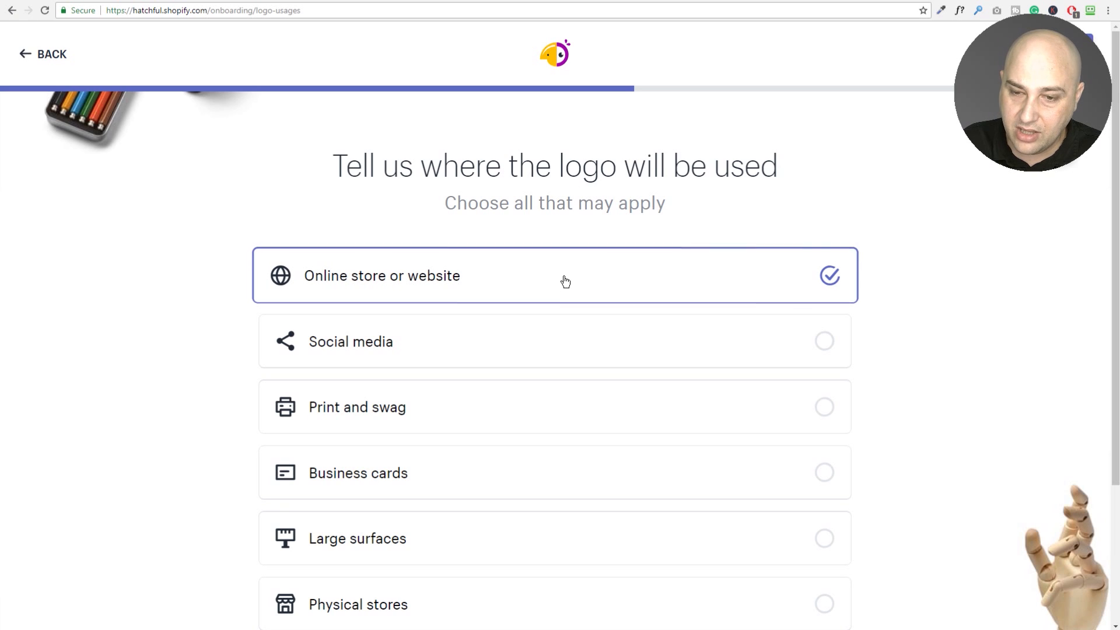
{"action": "scroll", "coordinate": [563, 279], "scroll_direction": "down", "scroll_amount": 1}
{"action": "left_click", "coordinate": [565, 279]}
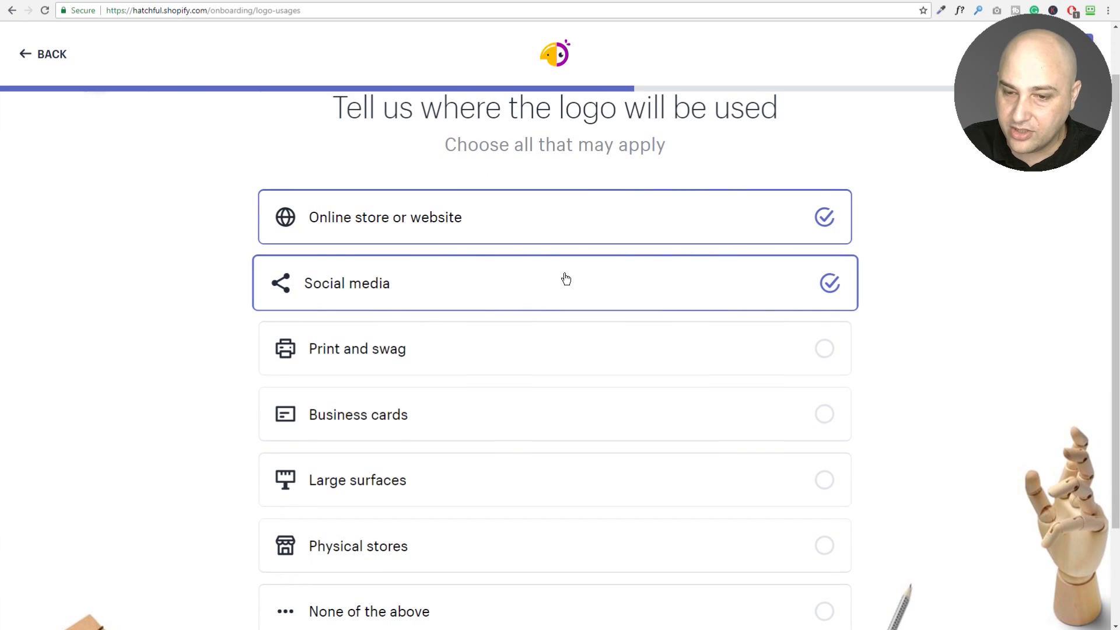
{"action": "scroll", "coordinate": [565, 279], "scroll_direction": "down", "scroll_amount": 1}
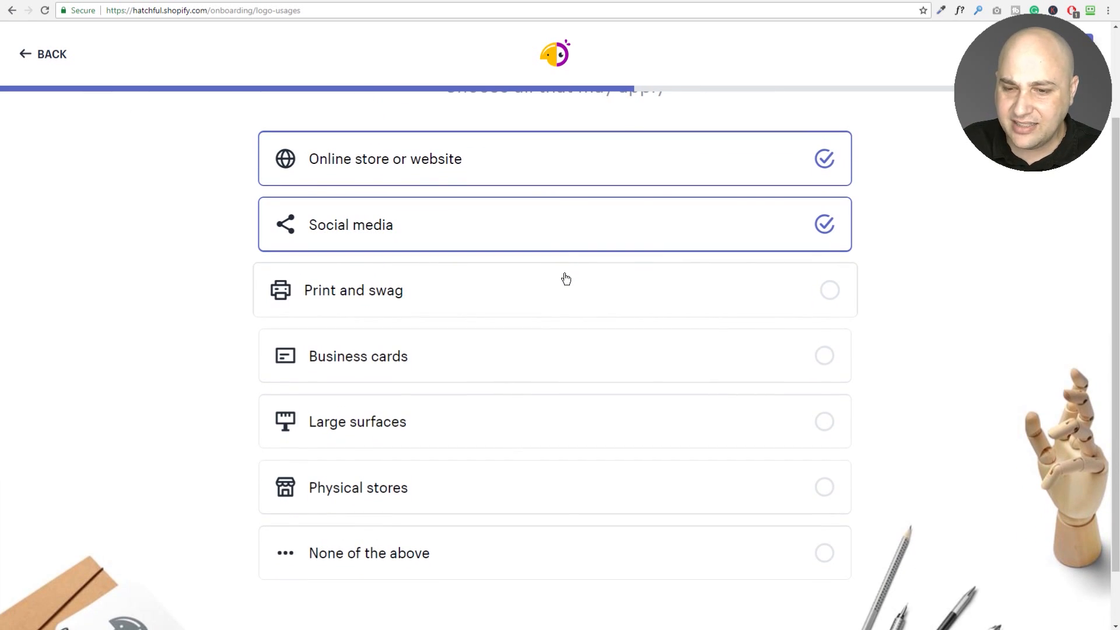
{"action": "left_click", "coordinate": [571, 353]}
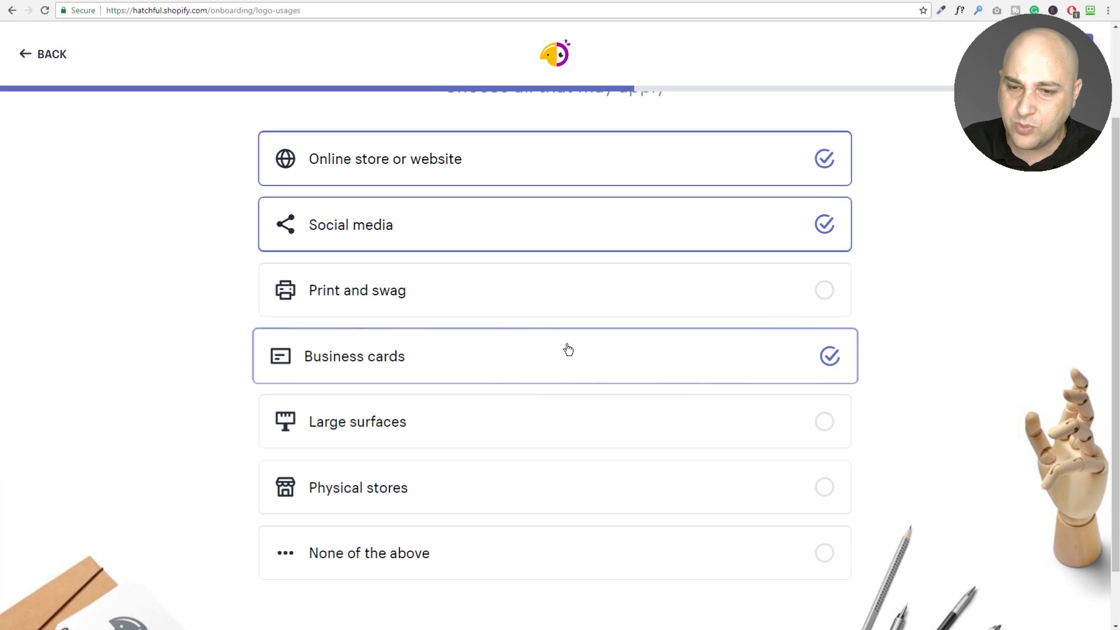
{"action": "left_click", "coordinate": [541, 352]}
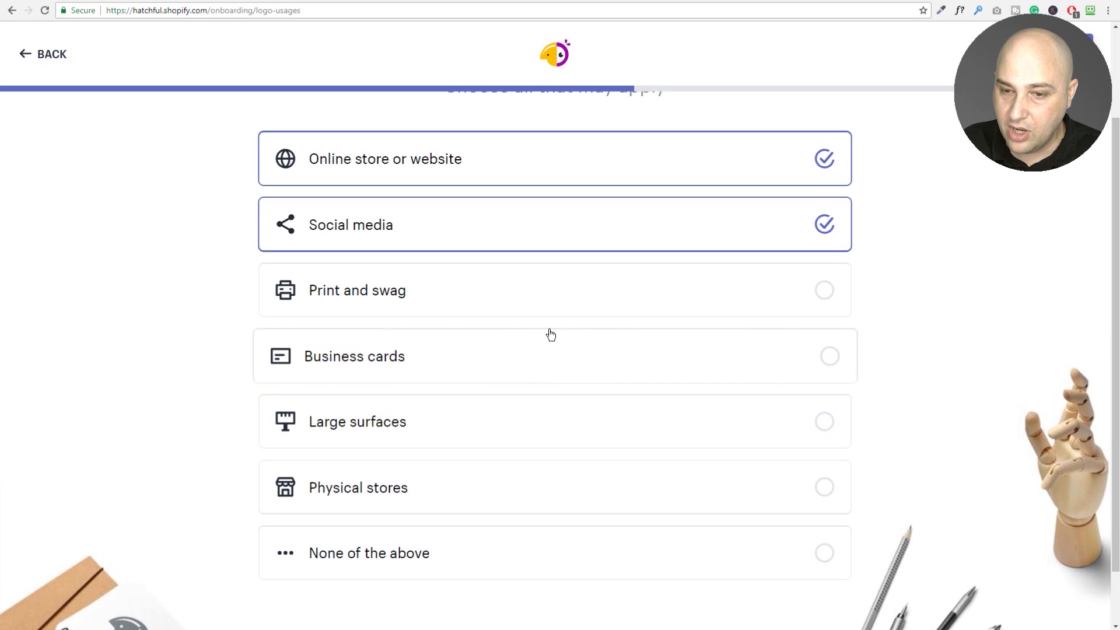
Add Print and swag and Physical stores as logo uses and continue to the suggestions.
{"action": "left_click", "coordinate": [472, 293]}
{"action": "scroll", "coordinate": [554, 300], "scroll_direction": "down", "scroll_amount": 1}
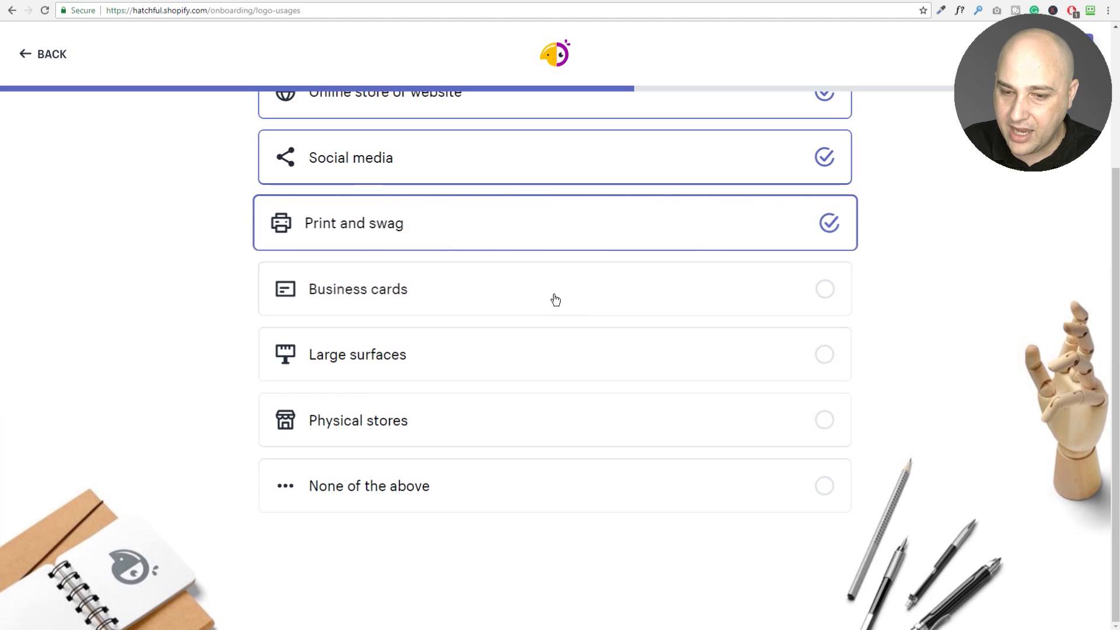
{"action": "left_click", "coordinate": [496, 425]}
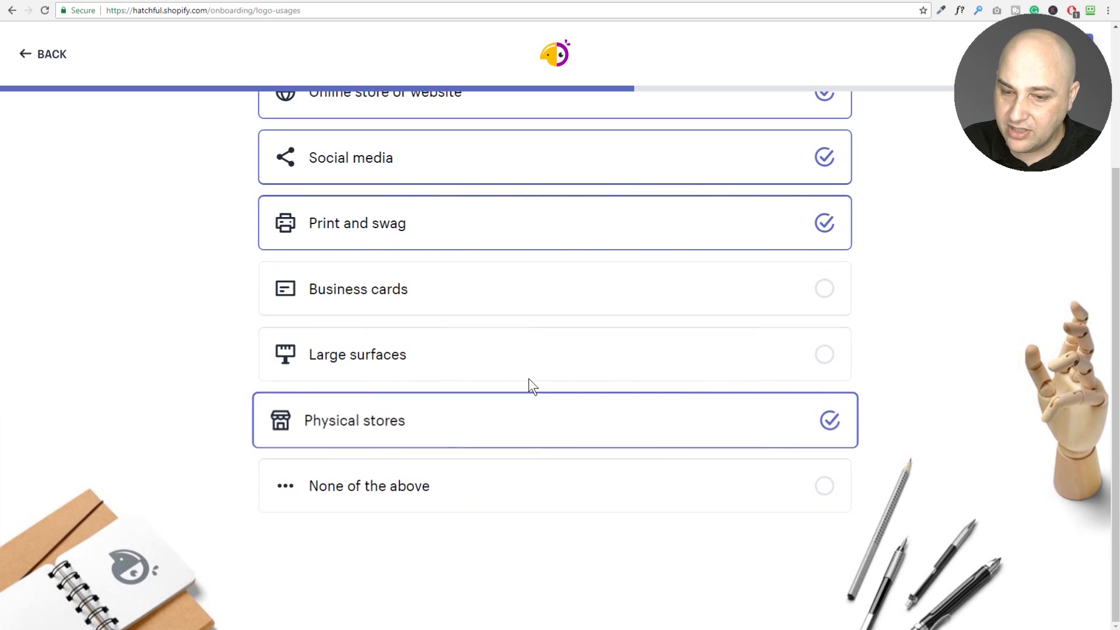
{"action": "scroll", "coordinate": [567, 350], "scroll_direction": "up", "scroll_amount": 2}
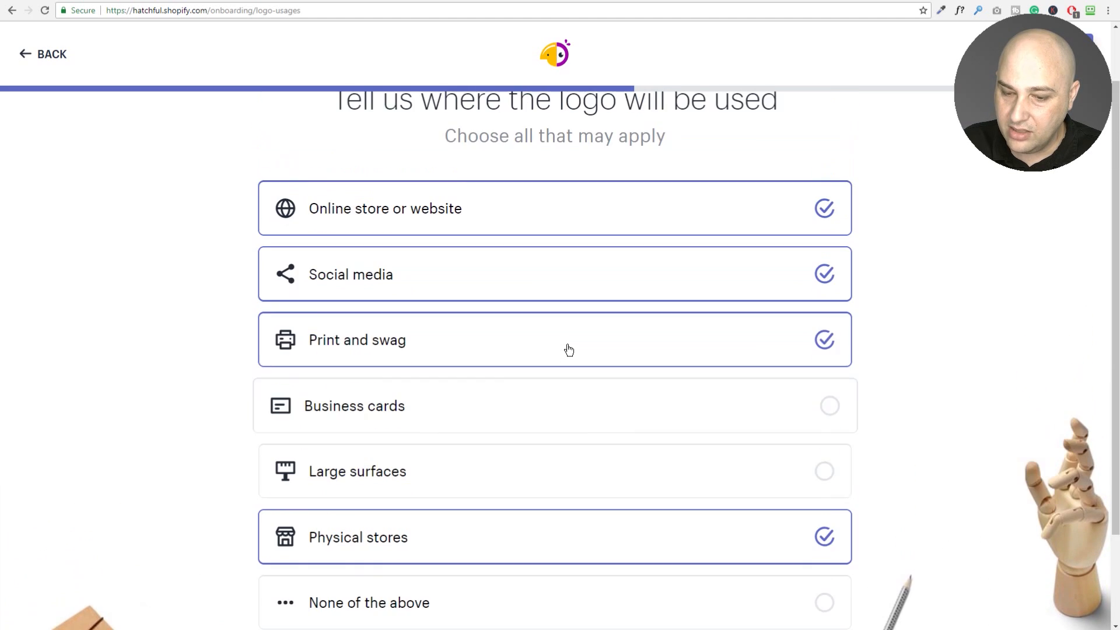
{"action": "scroll", "coordinate": [568, 350], "scroll_direction": "up", "scroll_amount": 1}
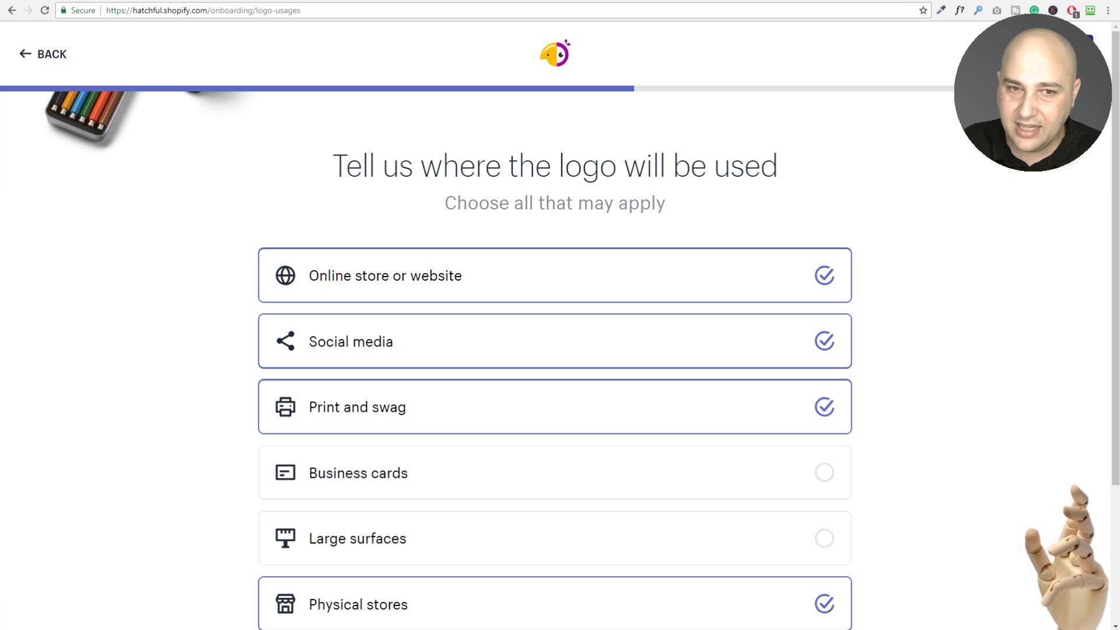
{"action": "left_click", "coordinate": [1079, 53]}
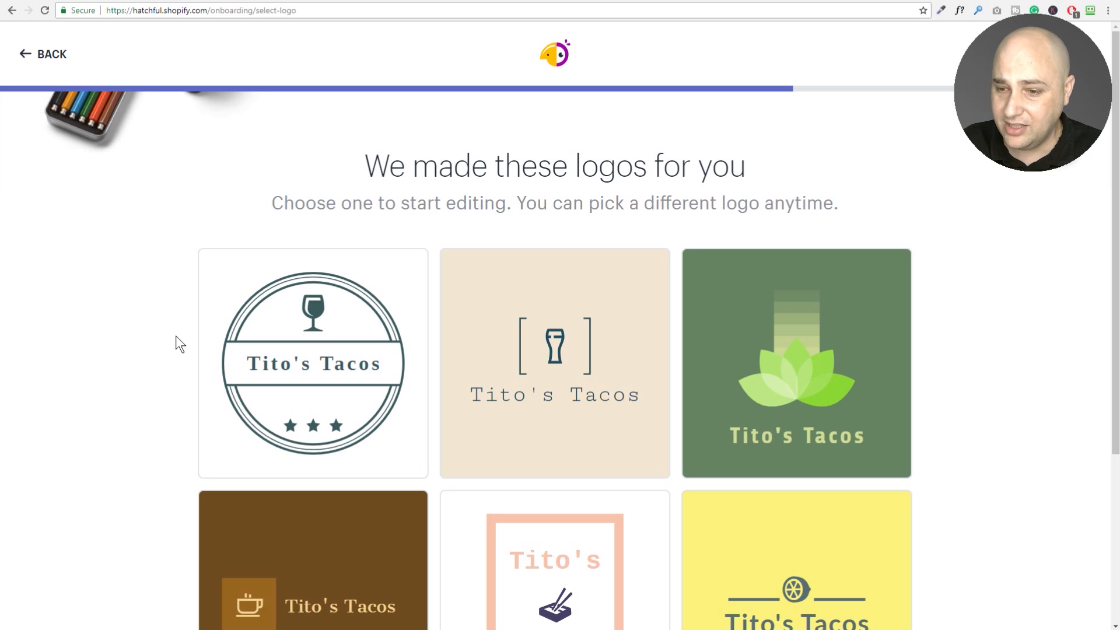
Scroll through the generated Tito's Tacos logo grid looking for the yellow hot-dog design.
{"action": "scroll", "coordinate": [176, 335], "scroll_direction": "down", "scroll_amount": 3}
{"action": "scroll", "coordinate": [490, 298], "scroll_direction": "up", "scroll_amount": 2}
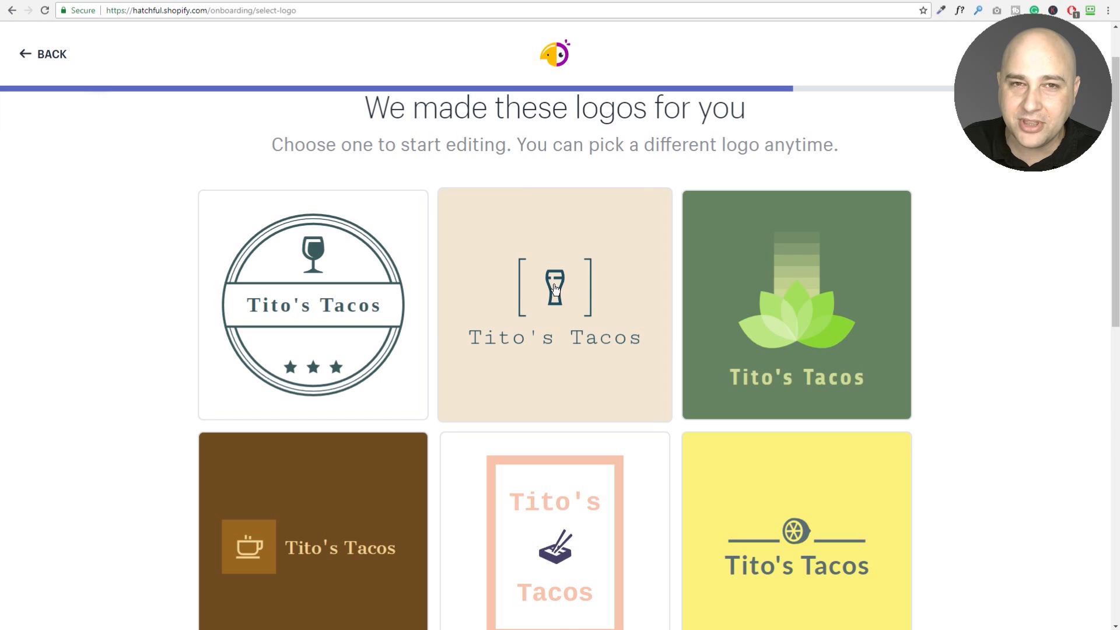
{"action": "scroll", "coordinate": [554, 288], "scroll_direction": "down", "scroll_amount": 2}
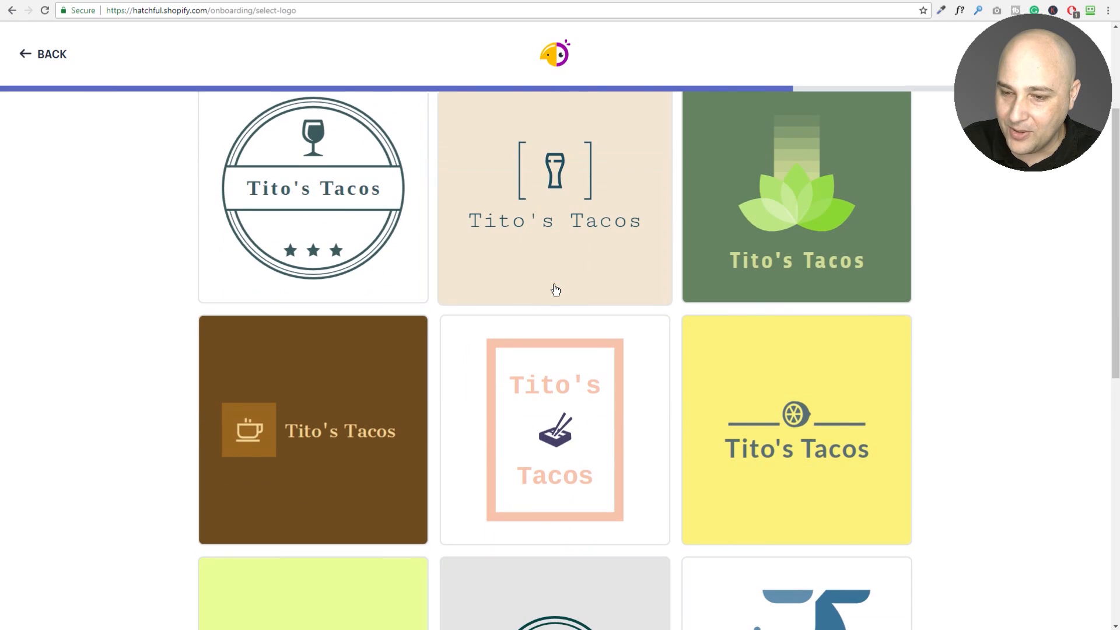
{"action": "scroll", "coordinate": [555, 290], "scroll_direction": "down", "scroll_amount": 3}
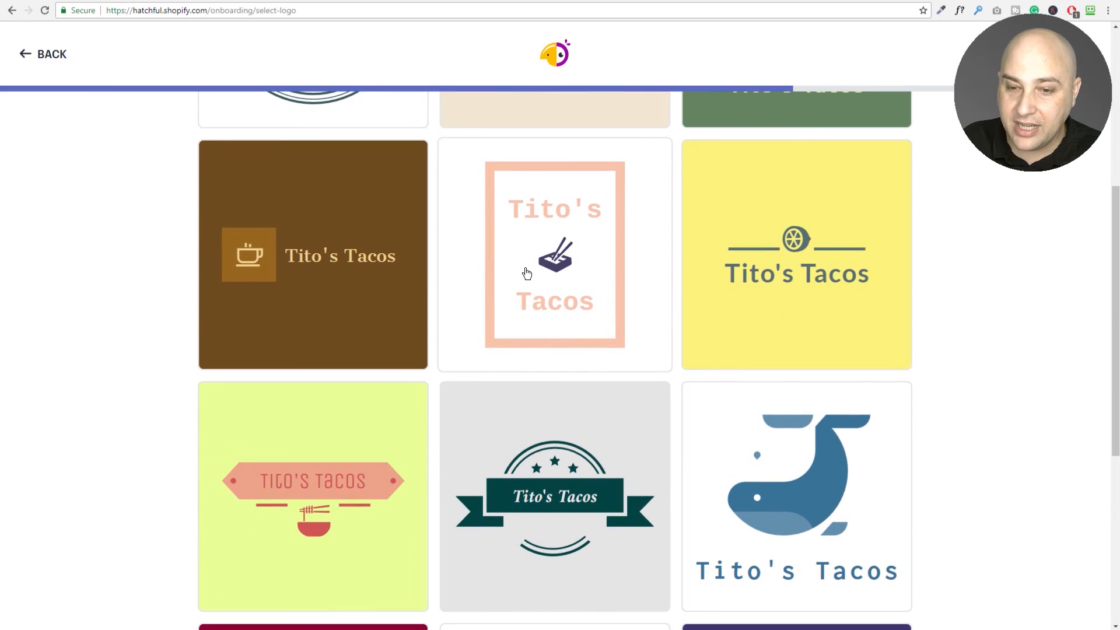
{"action": "scroll", "coordinate": [548, 274], "scroll_direction": "down", "scroll_amount": 2}
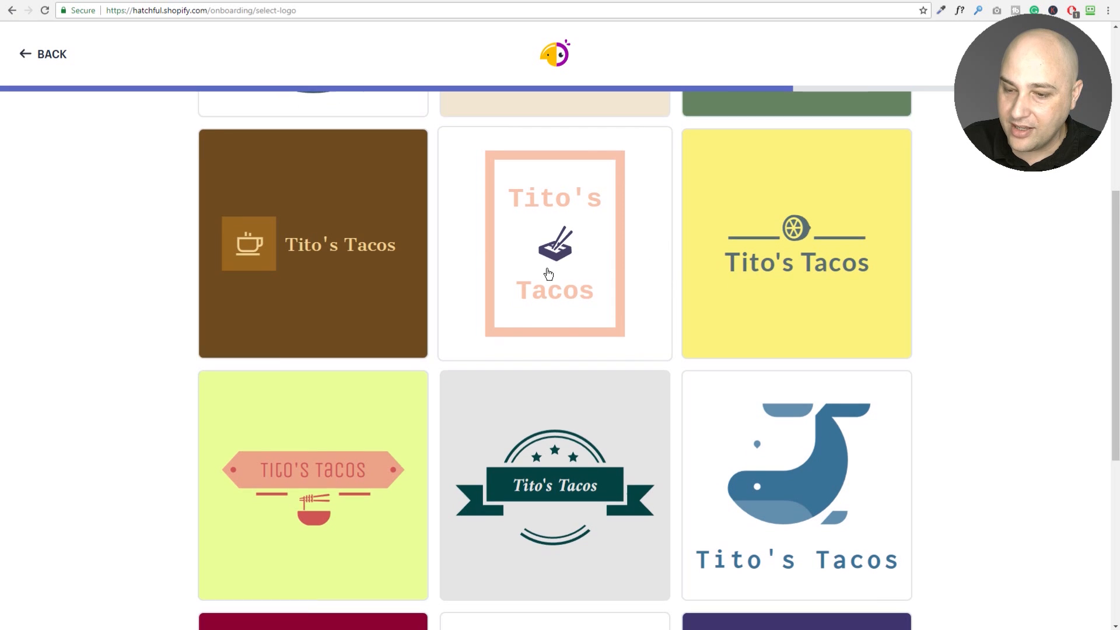
{"action": "scroll", "coordinate": [549, 275], "scroll_direction": "down", "scroll_amount": 2}
{"action": "scroll", "coordinate": [554, 277], "scroll_direction": "down", "scroll_amount": 2}
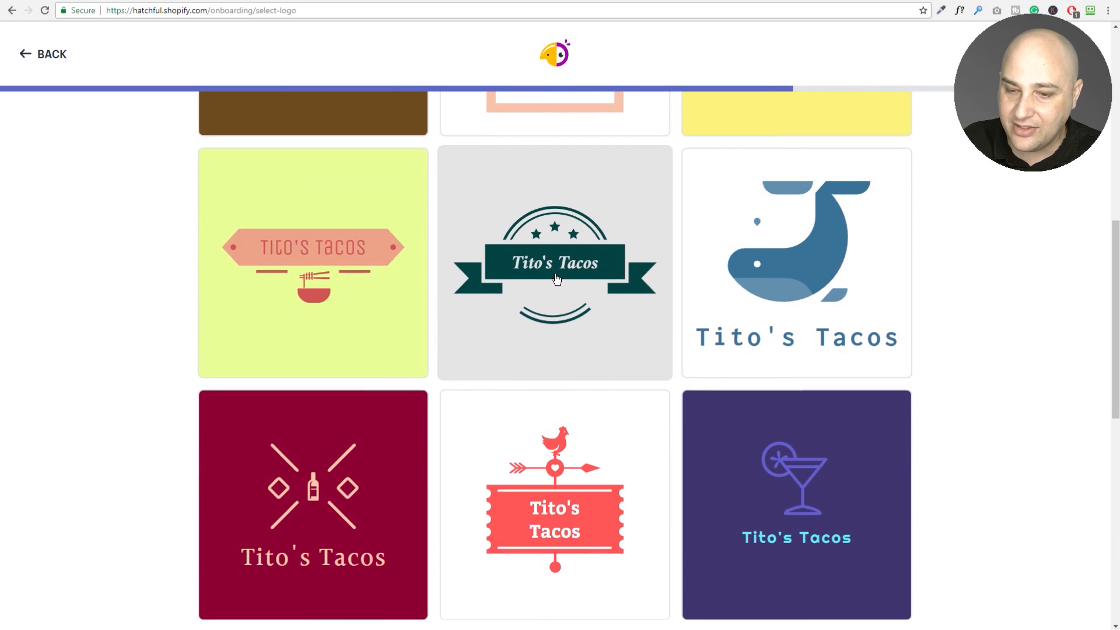
{"action": "scroll", "coordinate": [556, 278], "scroll_direction": "down", "scroll_amount": 5}
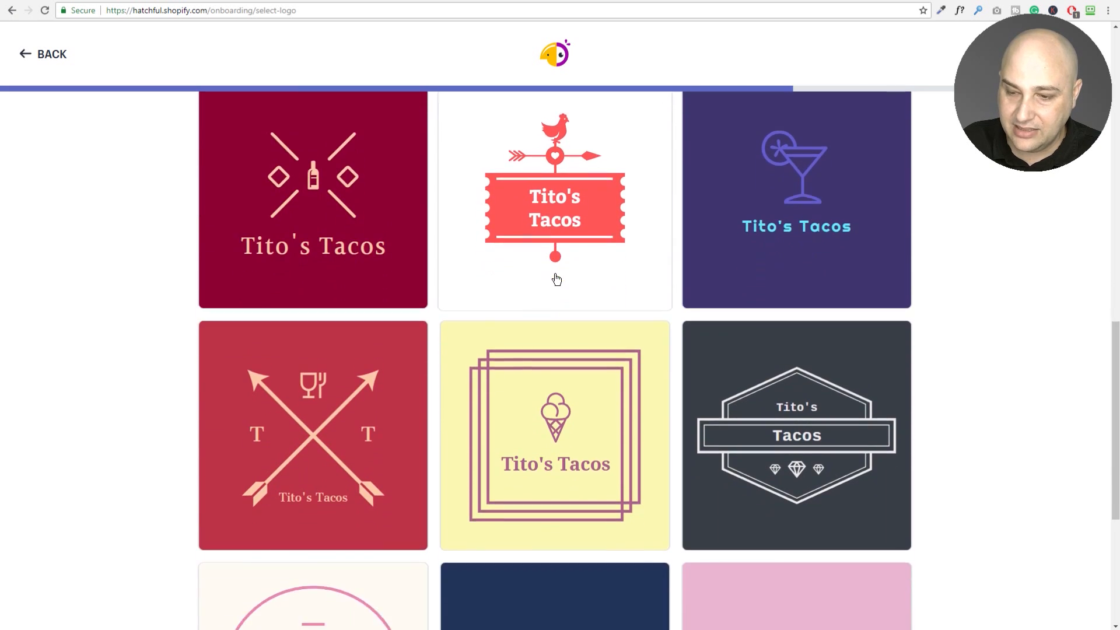
{"action": "scroll", "coordinate": [557, 279], "scroll_direction": "down", "scroll_amount": 4}
{"action": "scroll", "coordinate": [556, 279], "scroll_direction": "down", "scroll_amount": 6}
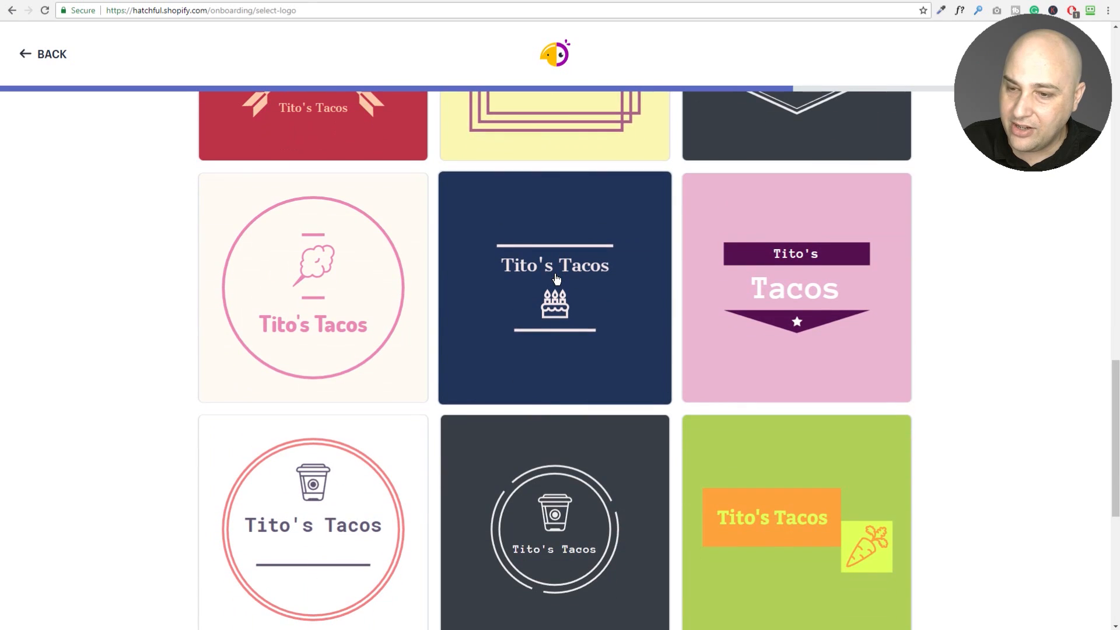
{"action": "scroll", "coordinate": [556, 278], "scroll_direction": "down", "scroll_amount": 1}
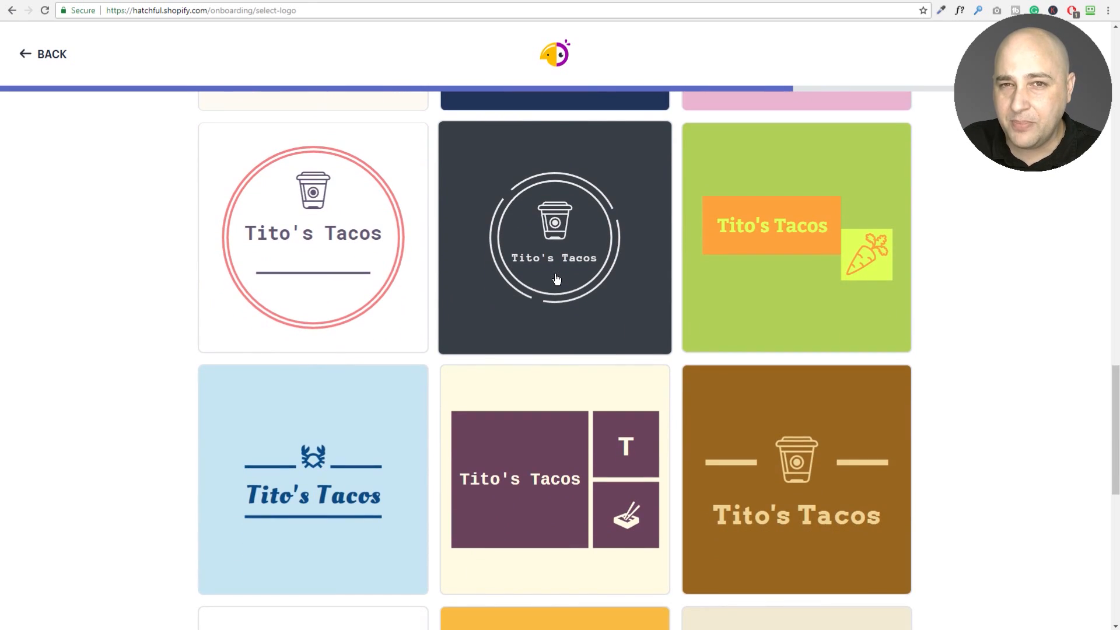
{"action": "scroll", "coordinate": [556, 278], "scroll_direction": "down", "scroll_amount": 6}
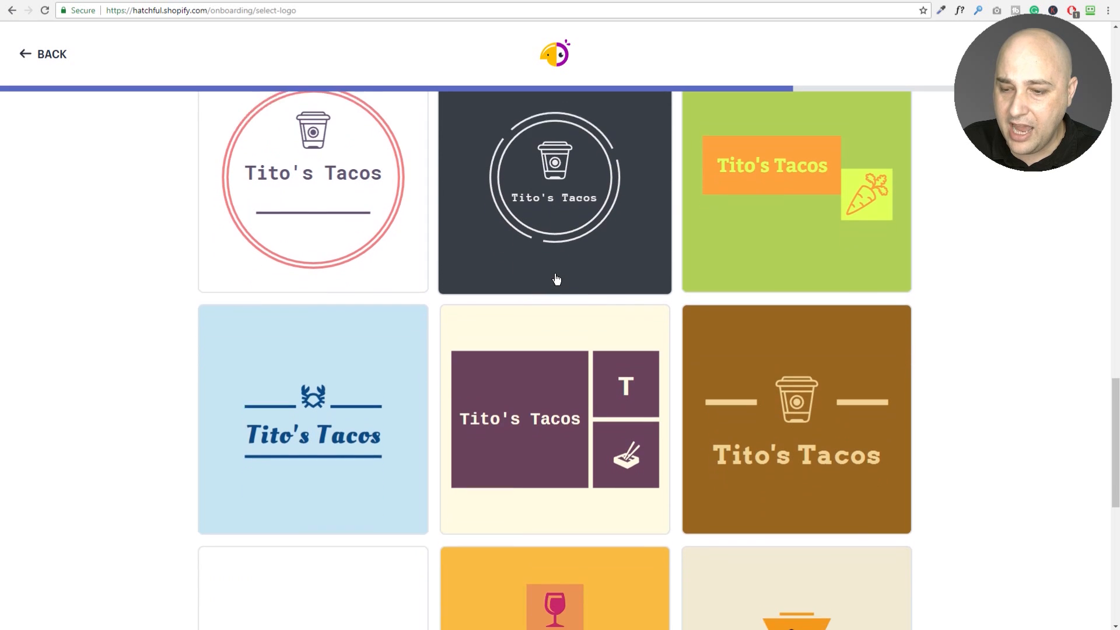
{"action": "scroll", "coordinate": [556, 278], "scroll_direction": "down", "scroll_amount": 2}
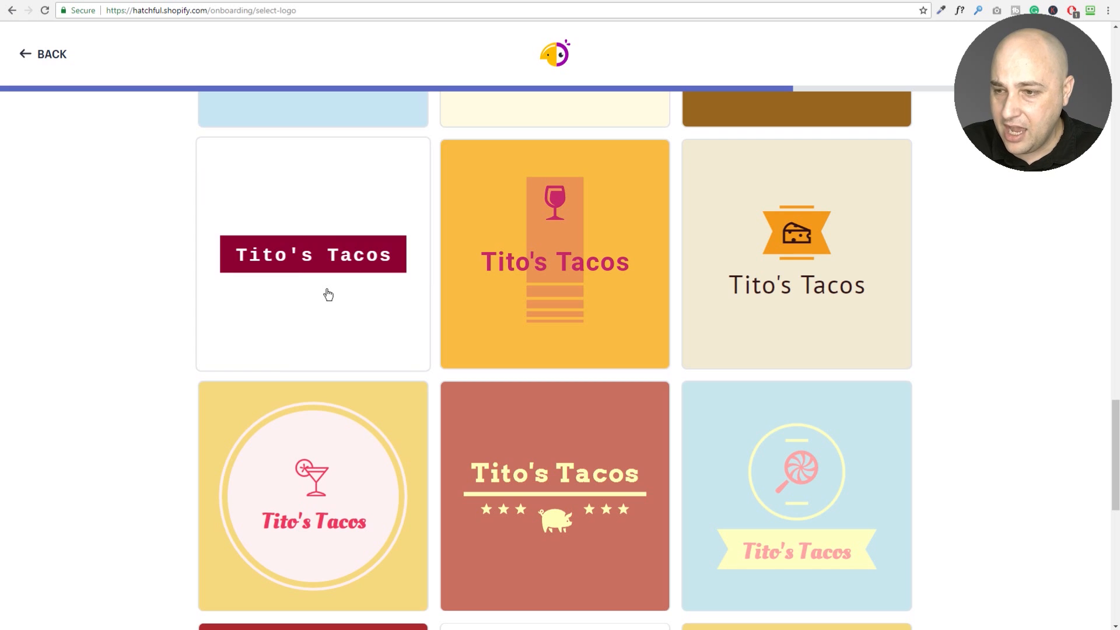
{"action": "scroll", "coordinate": [436, 259], "scroll_direction": "down", "scroll_amount": 5}
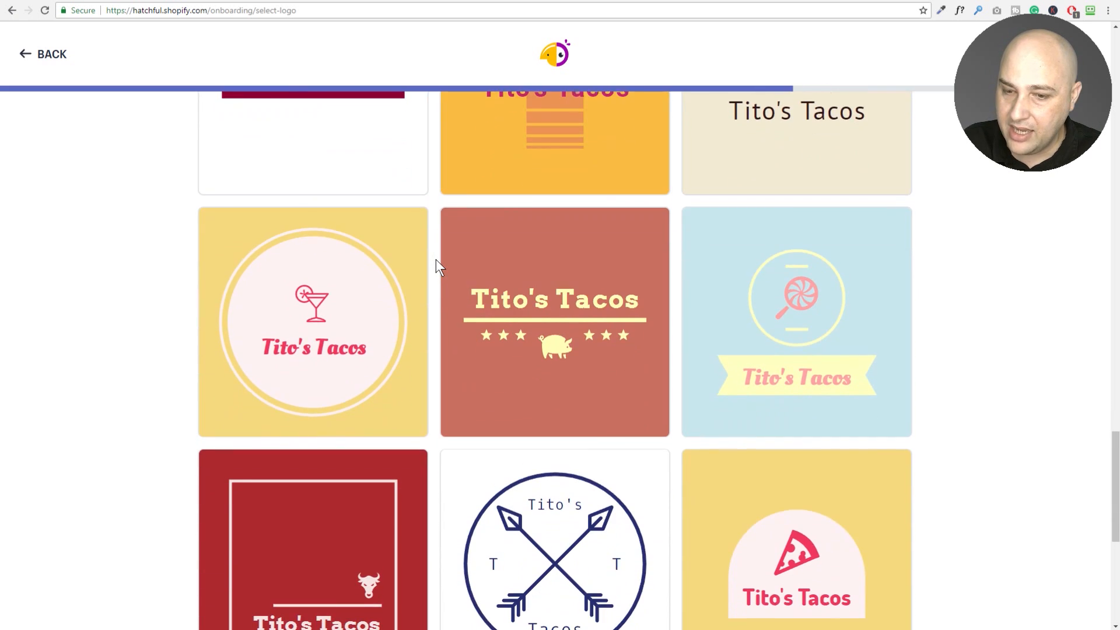
{"action": "scroll", "coordinate": [436, 259], "scroll_direction": "down", "scroll_amount": 6}
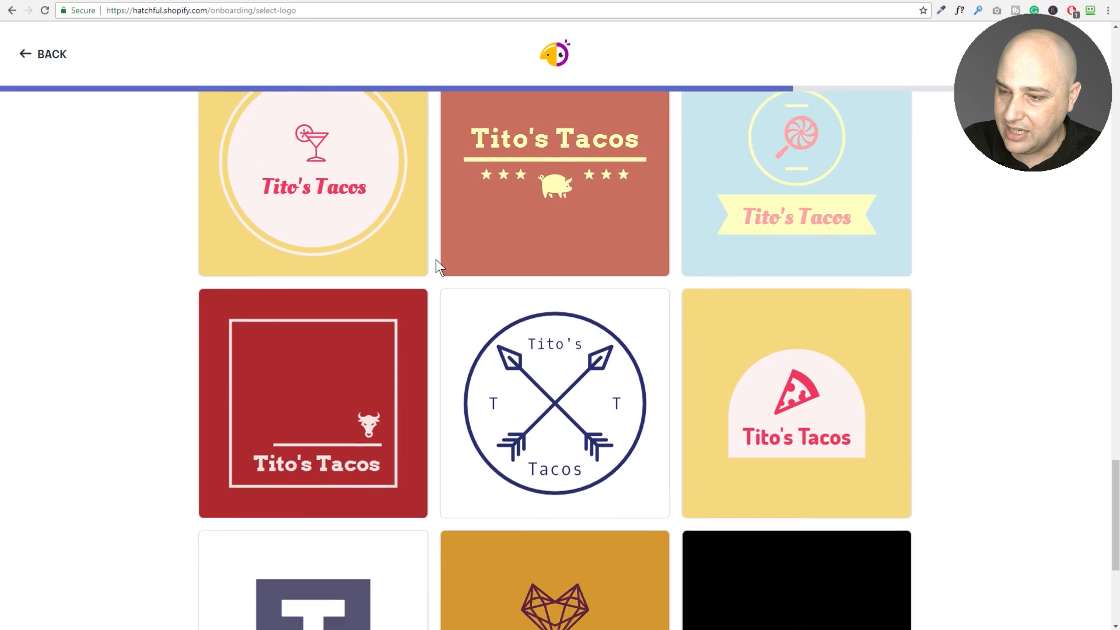
{"action": "scroll", "coordinate": [436, 259], "scroll_direction": "down", "scroll_amount": 5}
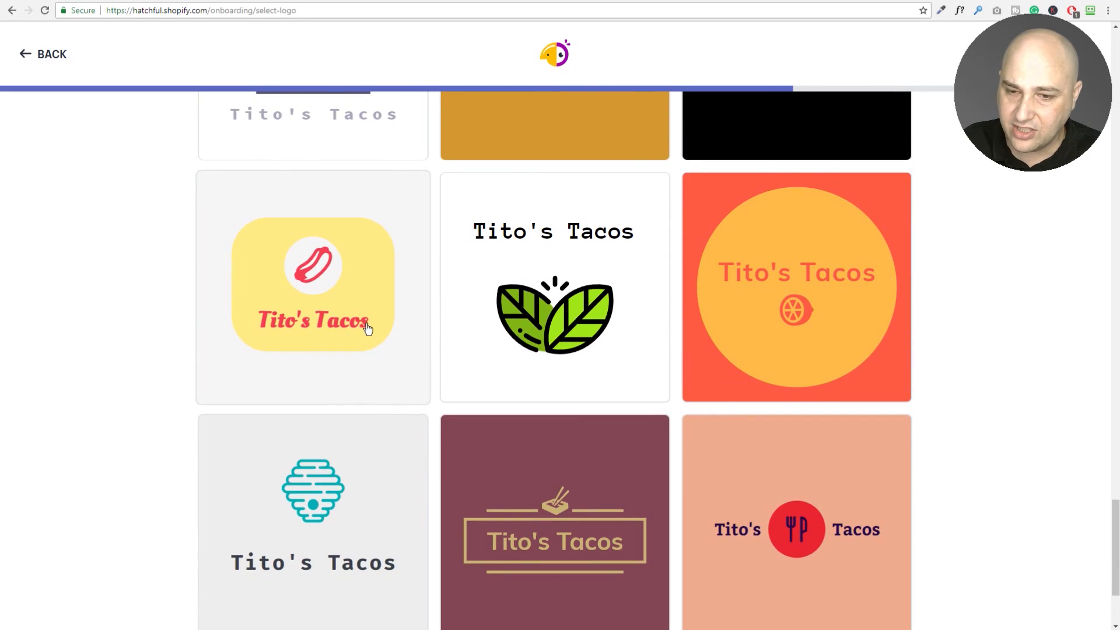
Open the yellow rounded-square Tito's Tacos logo with the red hot-dog icon for editing.
{"action": "left_click", "coordinate": [314, 285]}
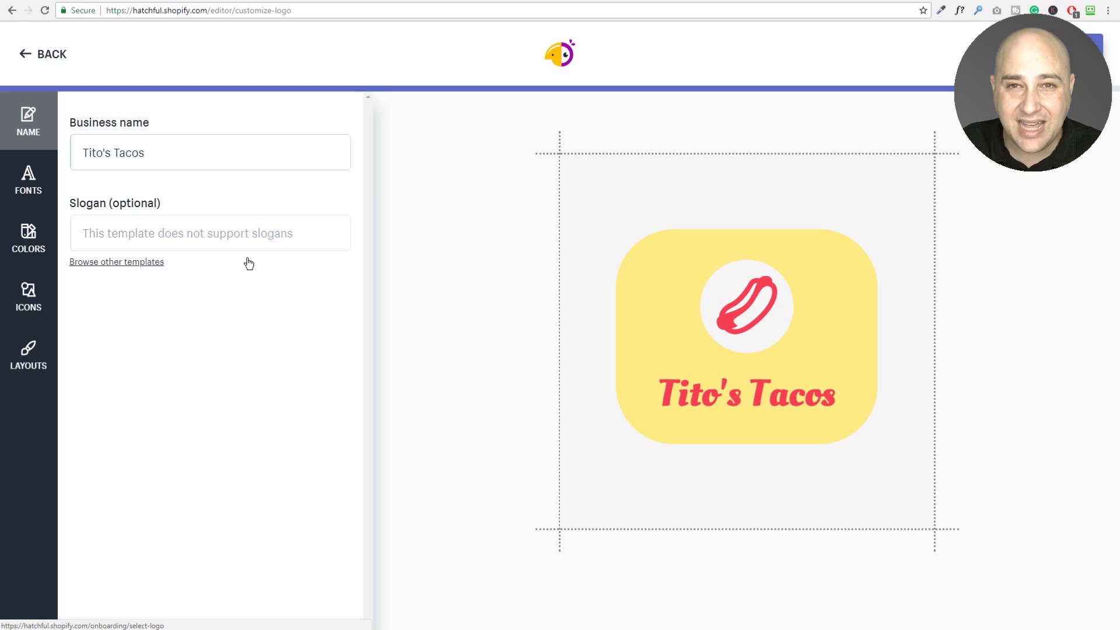
Show the FONTS panel and browse the alternative font versions of the Tito's Tacos logo.
{"action": "left_click", "coordinate": [27, 178]}
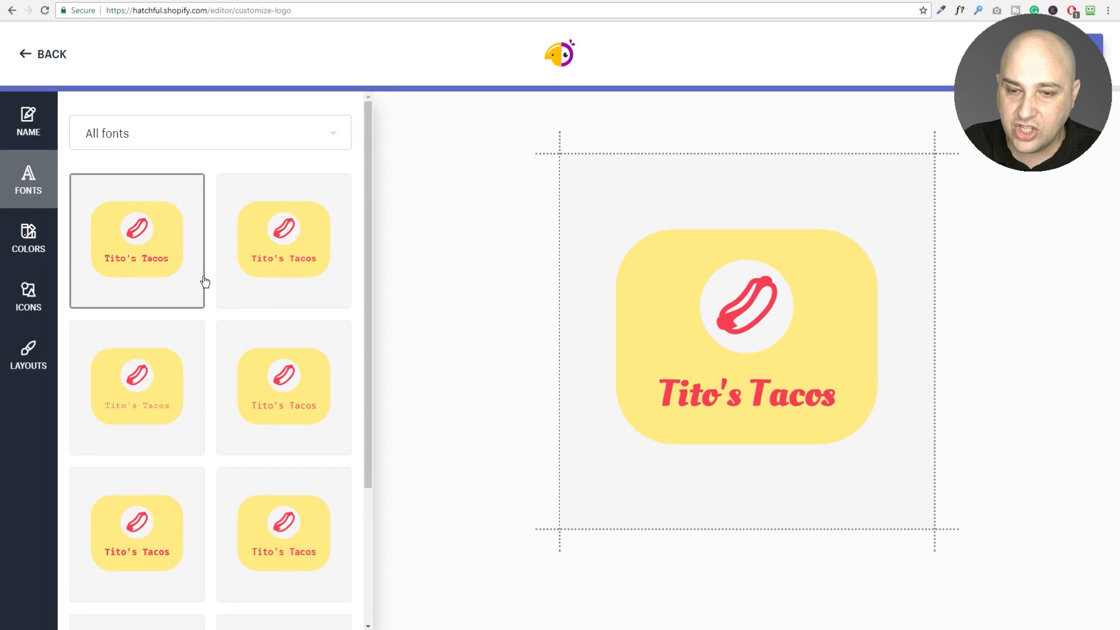
{"action": "scroll", "coordinate": [205, 283], "scroll_direction": "down", "scroll_amount": 3}
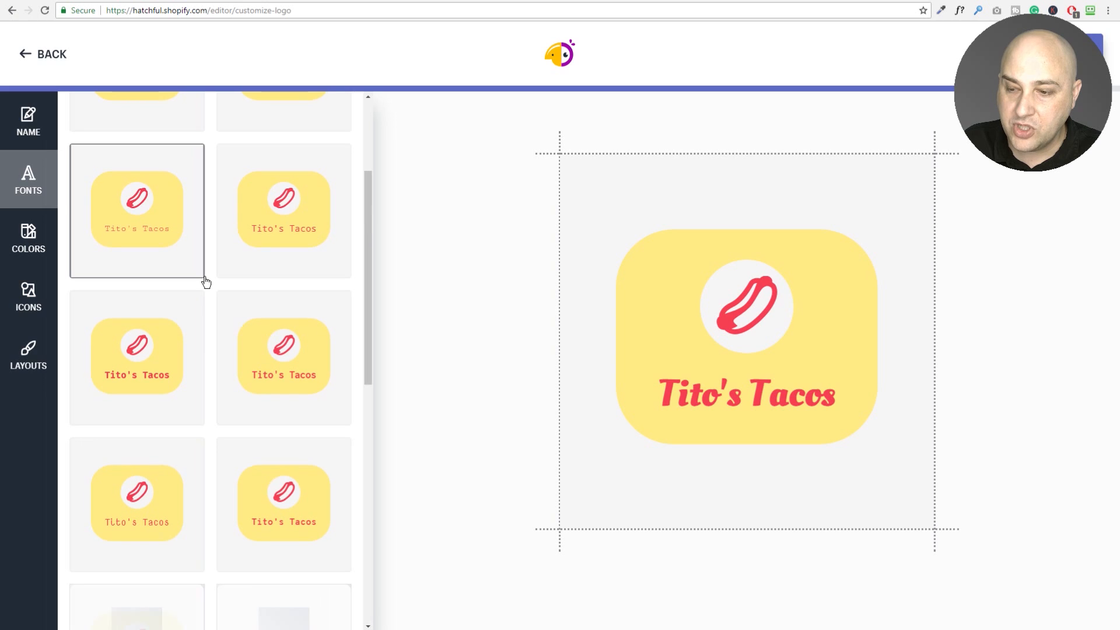
{"action": "scroll", "coordinate": [206, 282], "scroll_direction": "down", "scroll_amount": 2}
{"action": "scroll", "coordinate": [206, 283], "scroll_direction": "down", "scroll_amount": 2}
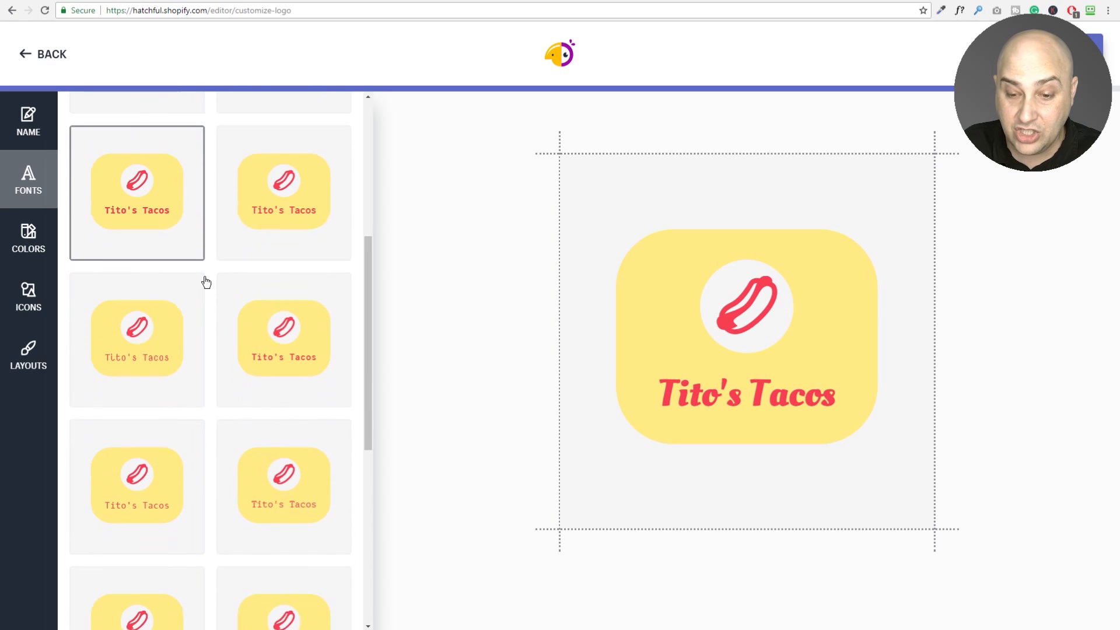
{"action": "scroll", "coordinate": [210, 363], "scroll_direction": "down", "scroll_amount": 1}
{"action": "scroll", "coordinate": [206, 357], "scroll_direction": "down", "scroll_amount": 1}
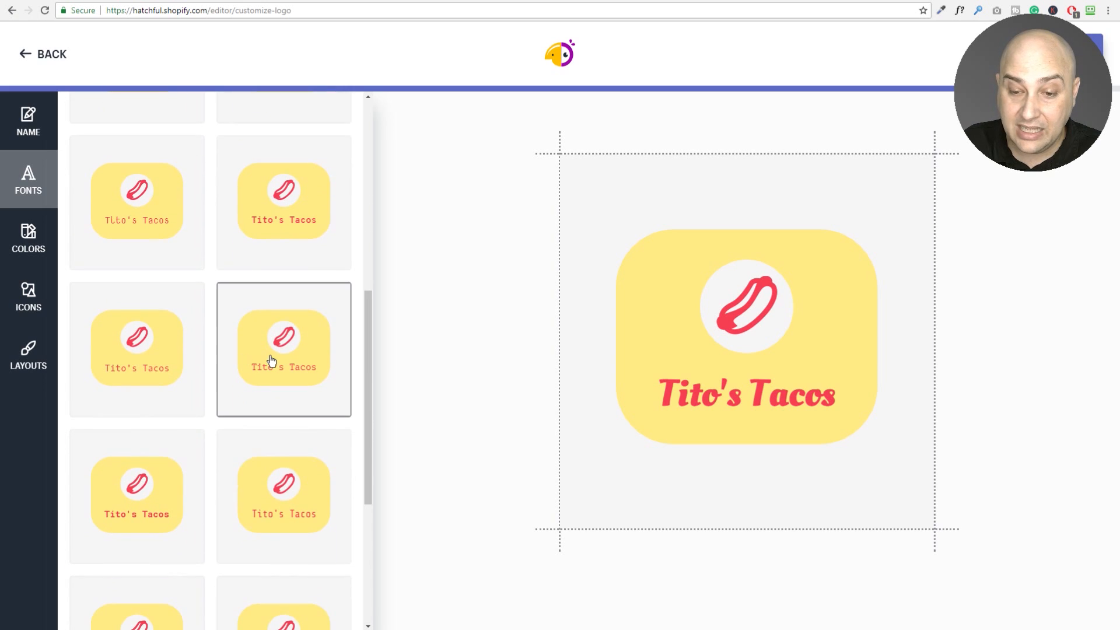
{"action": "scroll", "coordinate": [270, 359], "scroll_direction": "down", "scroll_amount": 5}
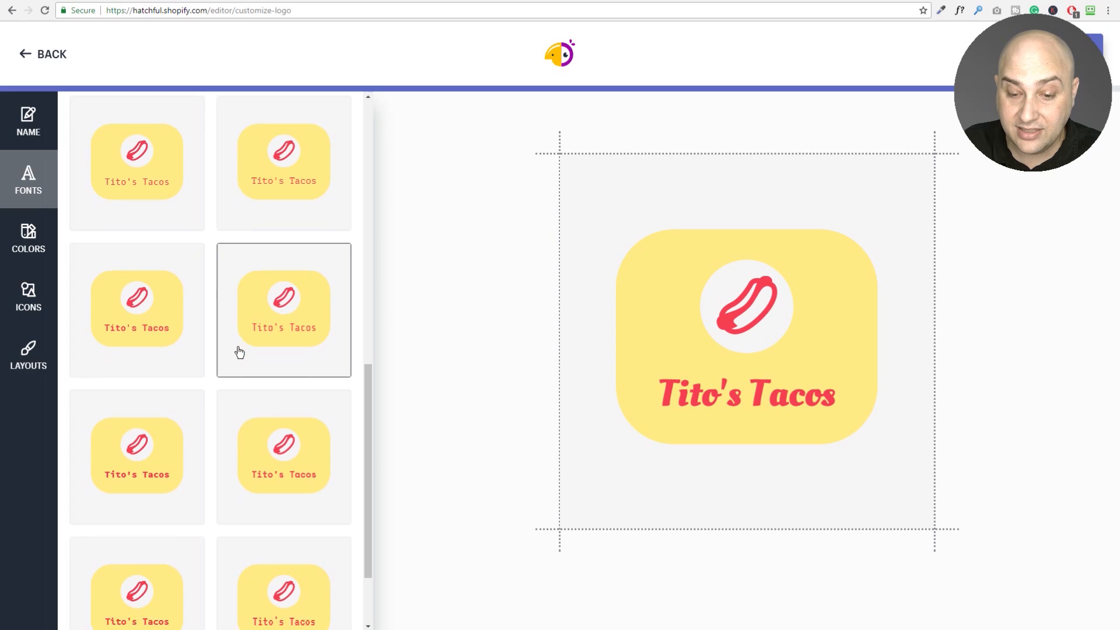
Browse the logo's colour schemes and filter the palettes to the Retro category.
{"action": "left_click", "coordinate": [36, 242]}
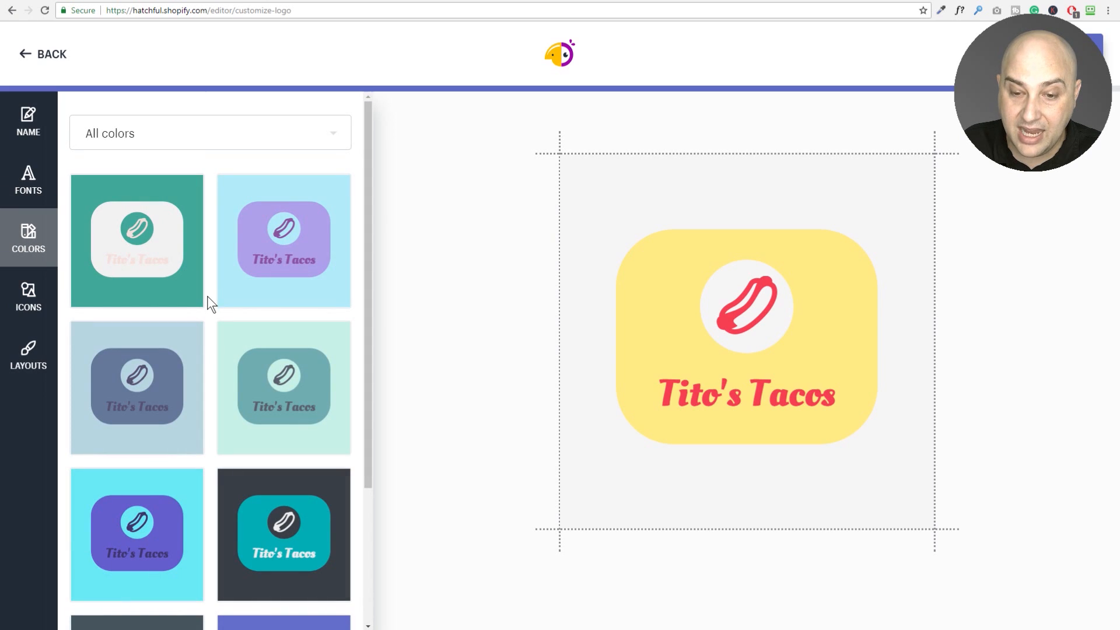
{"action": "scroll", "coordinate": [208, 296], "scroll_direction": "down", "scroll_amount": 3}
{"action": "scroll", "coordinate": [207, 296], "scroll_direction": "down", "scroll_amount": 4}
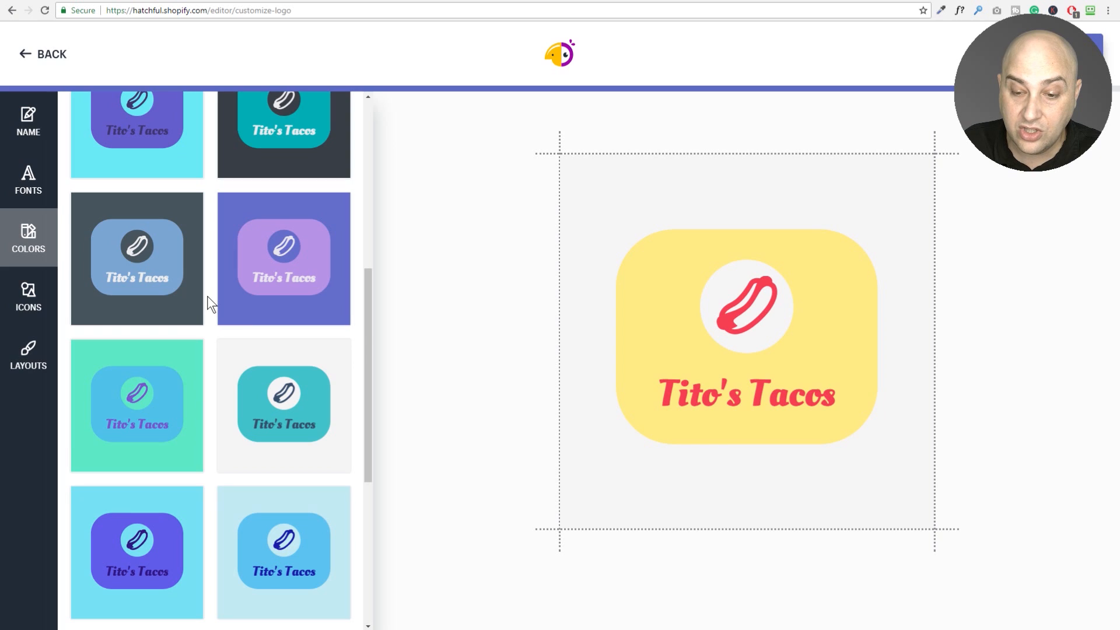
{"action": "scroll", "coordinate": [207, 296], "scroll_direction": "down", "scroll_amount": 4}
{"action": "scroll", "coordinate": [208, 296], "scroll_direction": "down", "scroll_amount": 2}
{"action": "scroll", "coordinate": [208, 296], "scroll_direction": "down", "scroll_amount": 3}
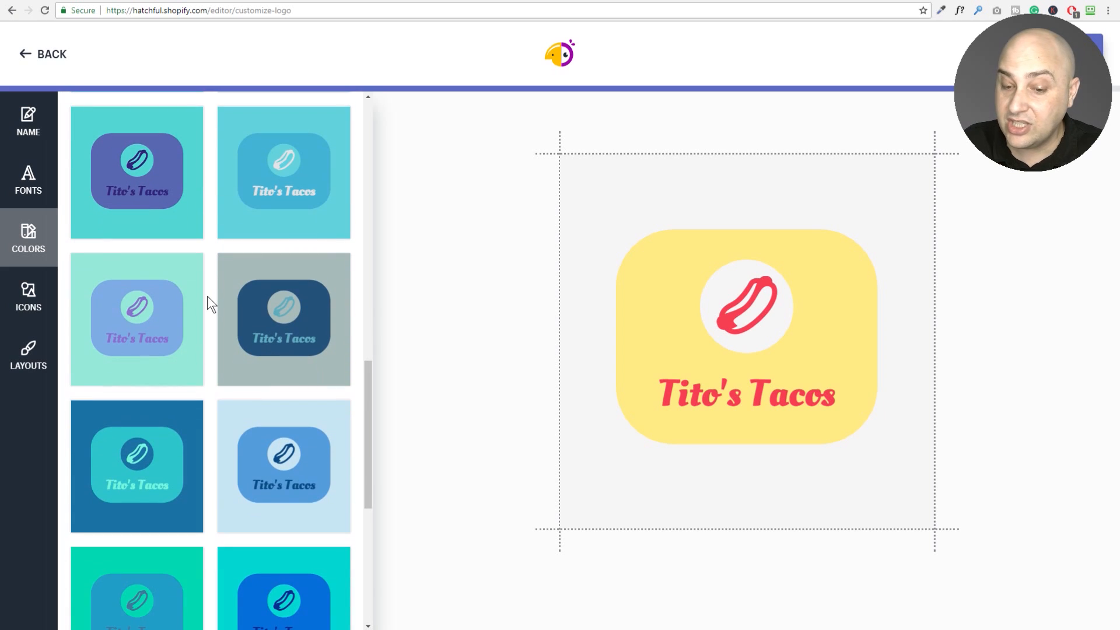
{"action": "scroll", "coordinate": [208, 296], "scroll_direction": "down", "scroll_amount": 3}
{"action": "scroll", "coordinate": [208, 296], "scroll_direction": "down", "scroll_amount": 2}
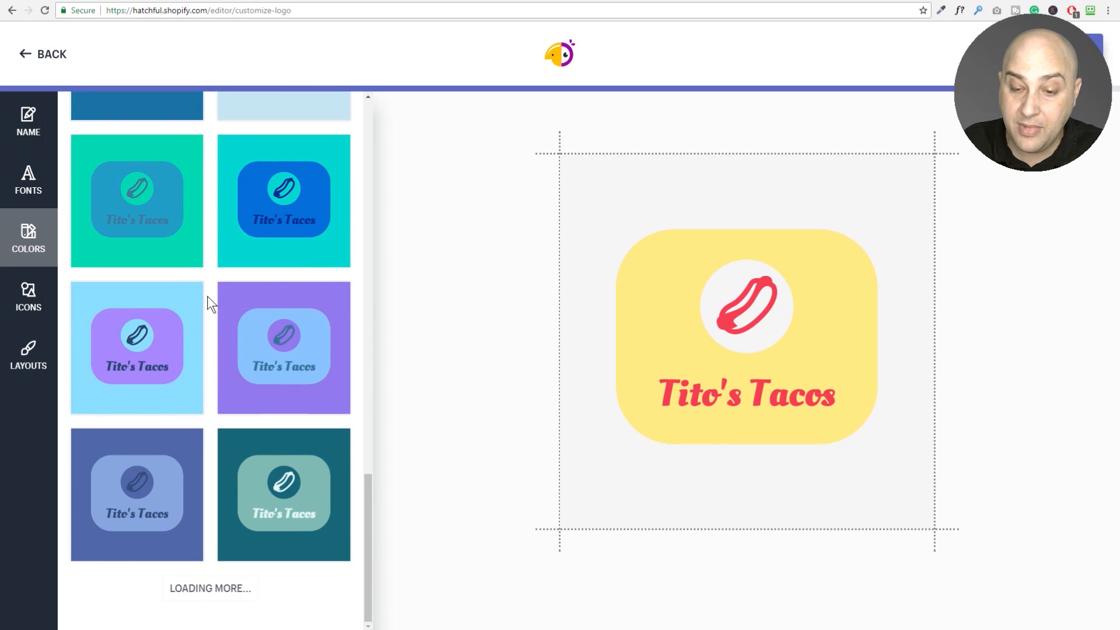
{"action": "scroll", "coordinate": [208, 295], "scroll_direction": "up", "scroll_amount": 15}
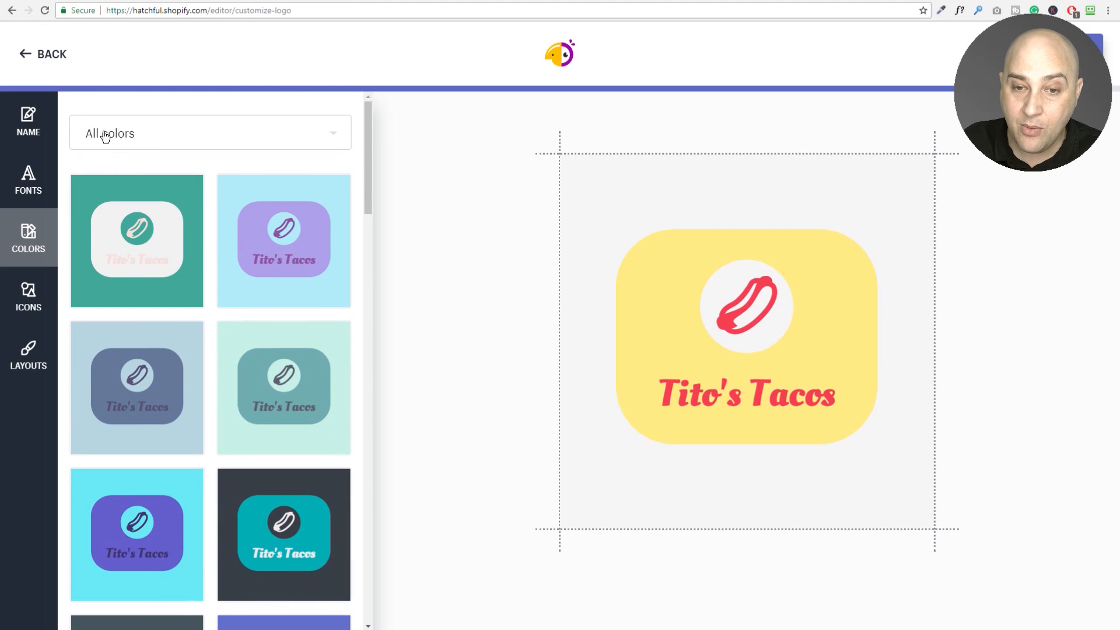
{"action": "left_click", "coordinate": [120, 142]}
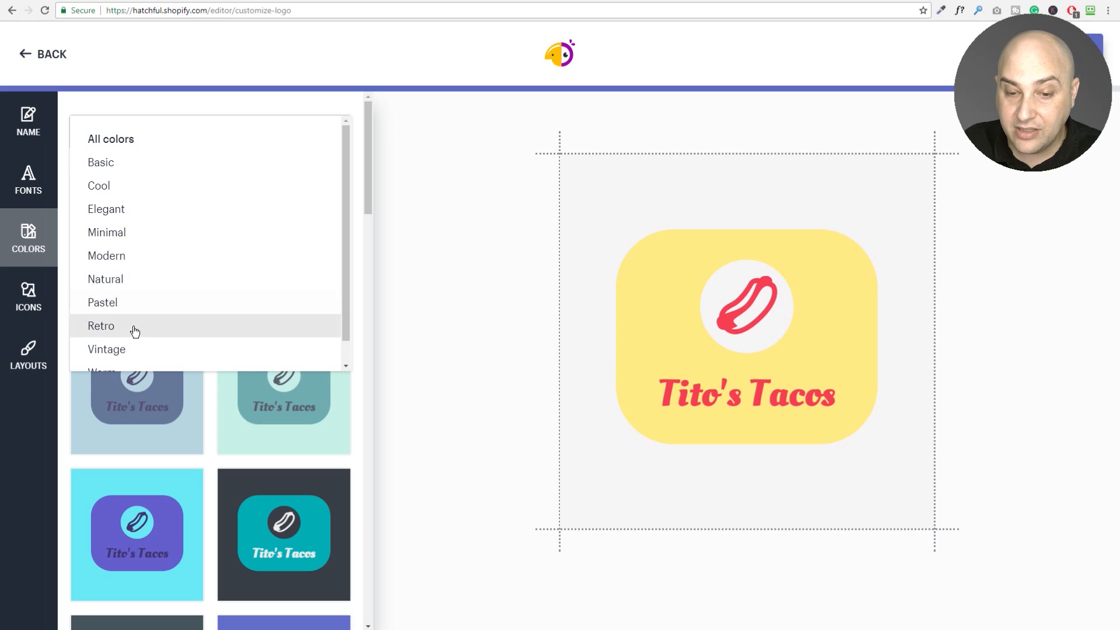
{"action": "left_click", "coordinate": [133, 327]}
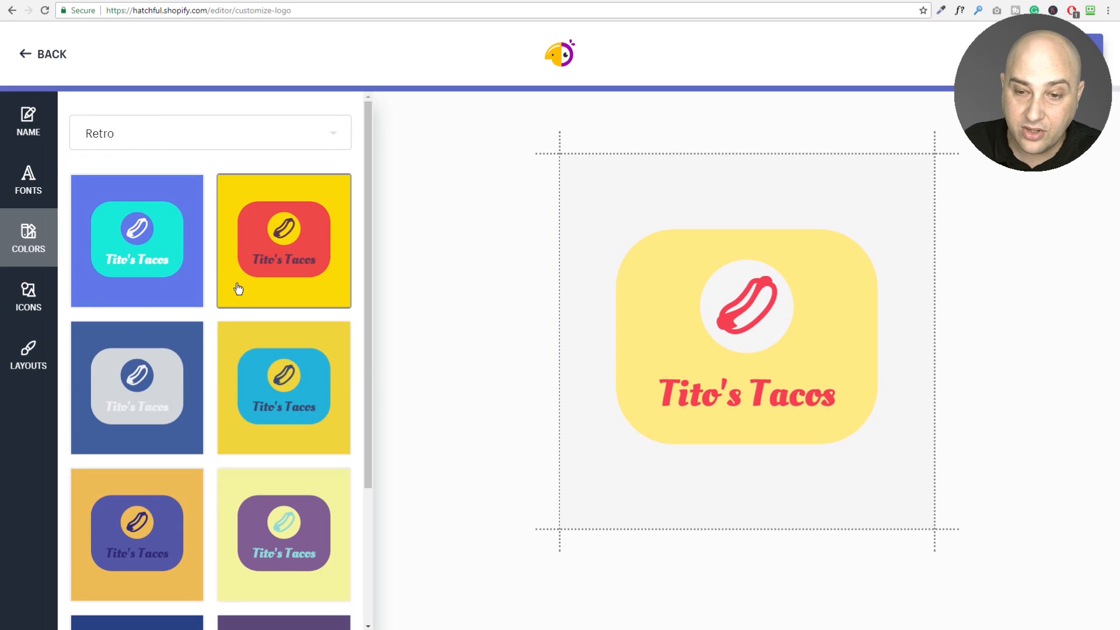
Look through the Retro palettes, then bring up the icon library.
{"action": "scroll", "coordinate": [210, 286], "scroll_direction": "down", "scroll_amount": 3}
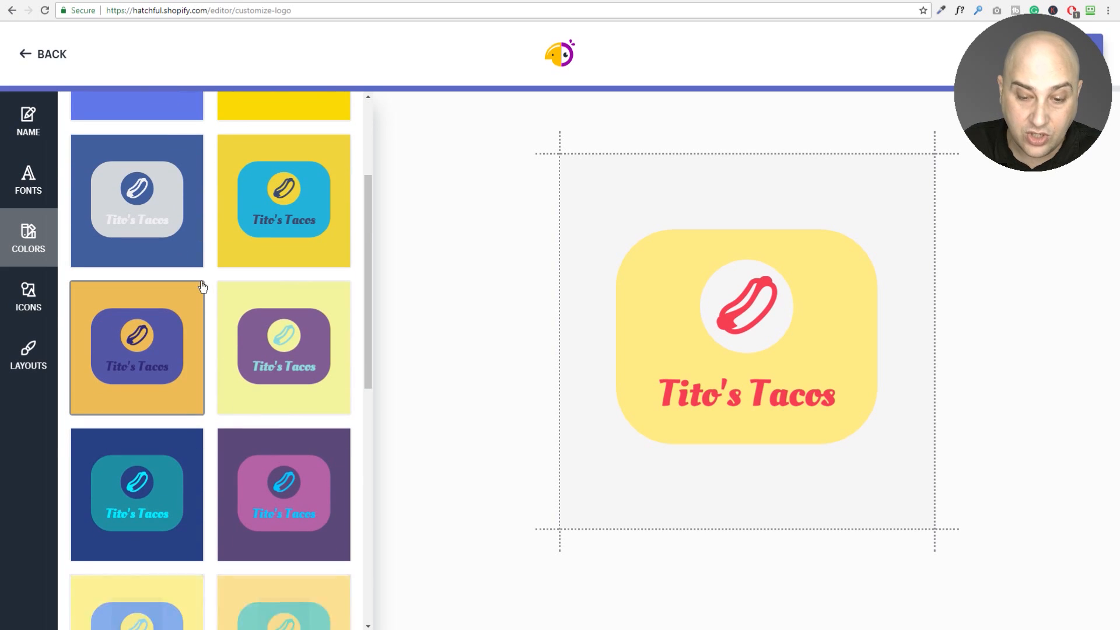
{"action": "scroll", "coordinate": [202, 286], "scroll_direction": "down", "scroll_amount": 5}
{"action": "scroll", "coordinate": [202, 286], "scroll_direction": "down", "scroll_amount": 5}
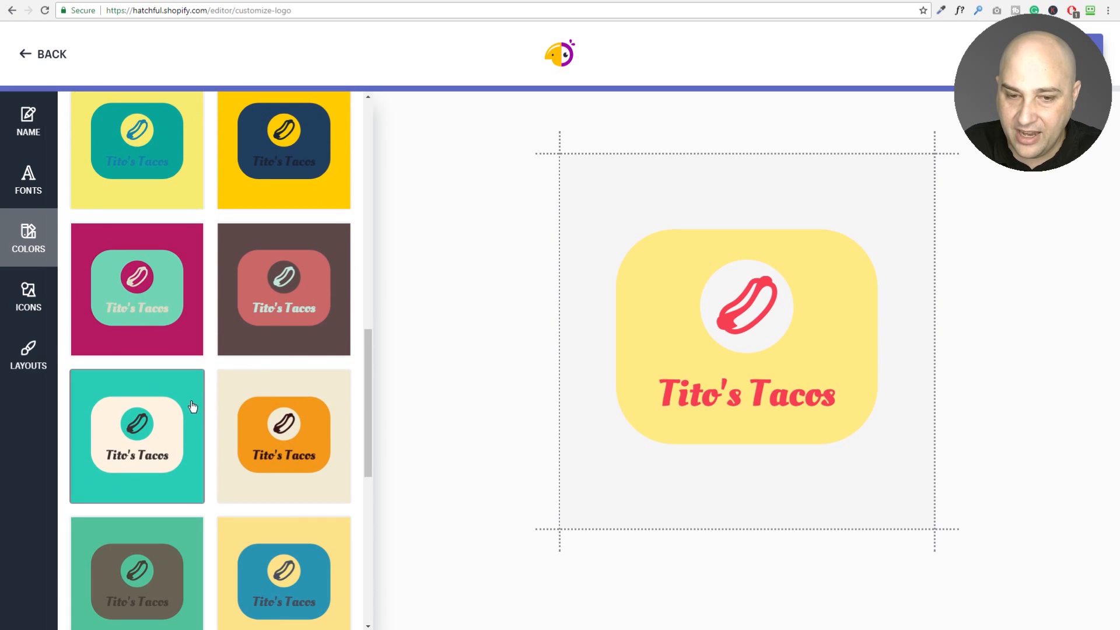
{"action": "left_click", "coordinate": [22, 309]}
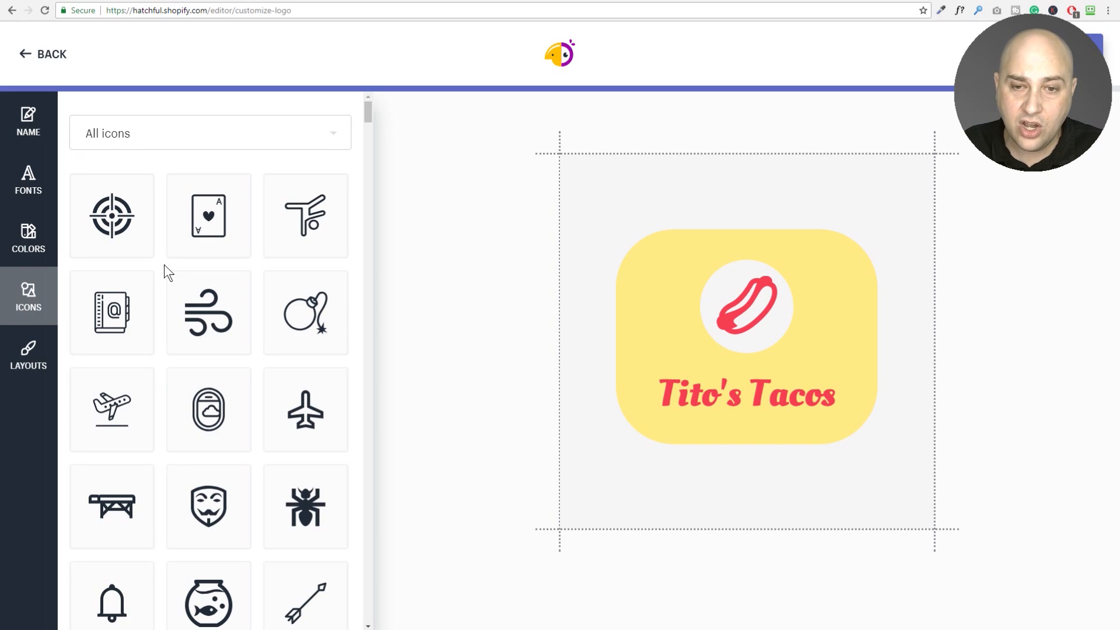
Filter the icon grid to the Food & Drink category and browse its icons.
{"action": "left_click", "coordinate": [111, 133]}
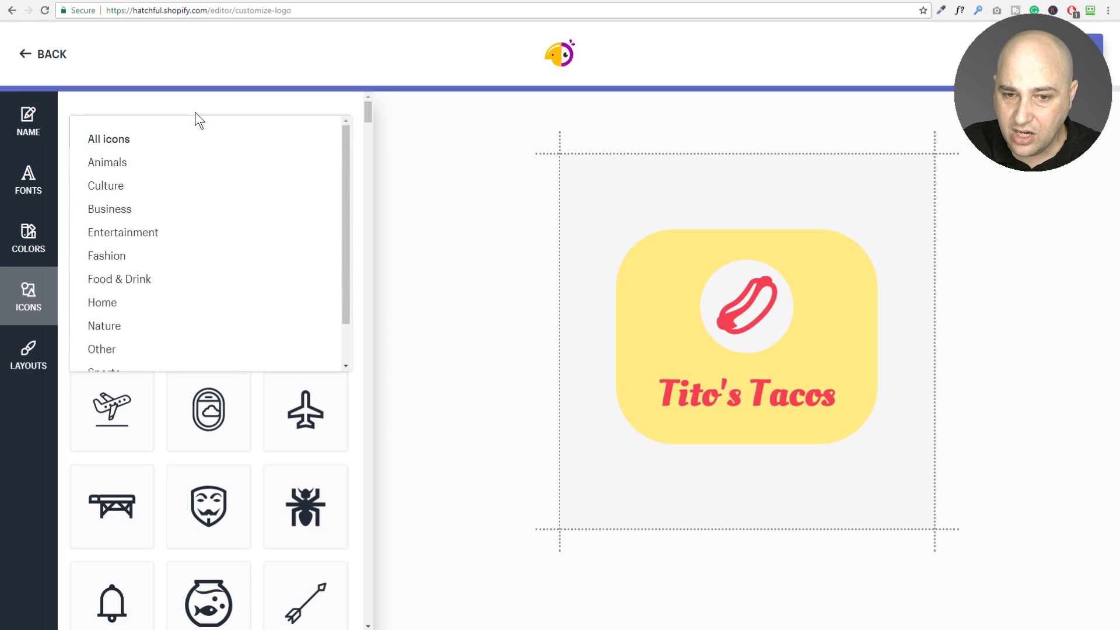
{"action": "left_click", "coordinate": [141, 278]}
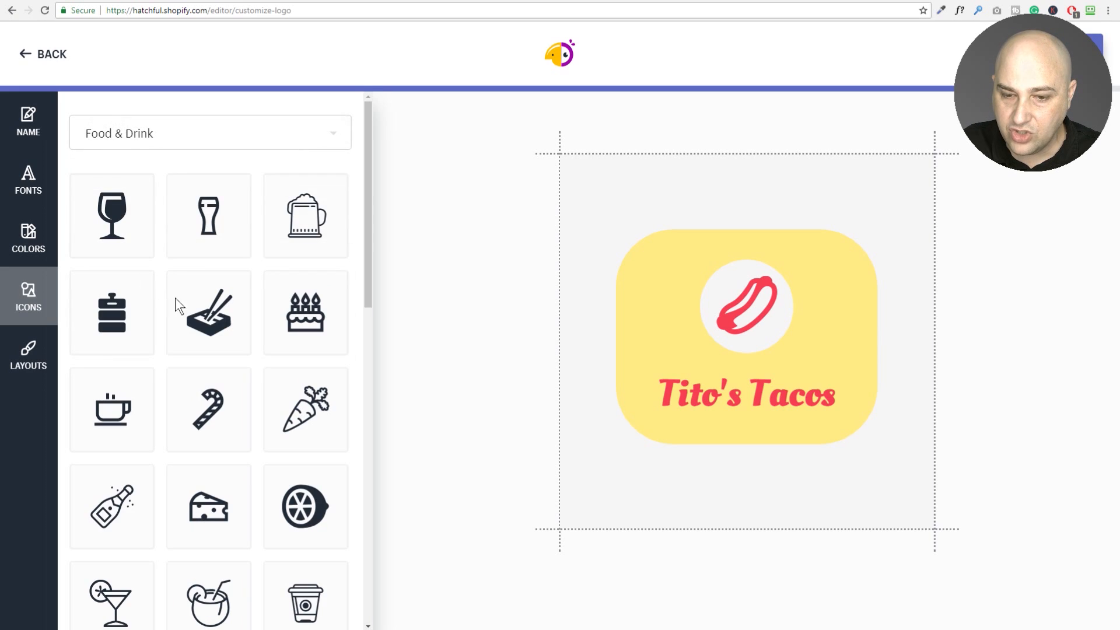
{"action": "scroll", "coordinate": [156, 288], "scroll_direction": "down", "scroll_amount": 6}
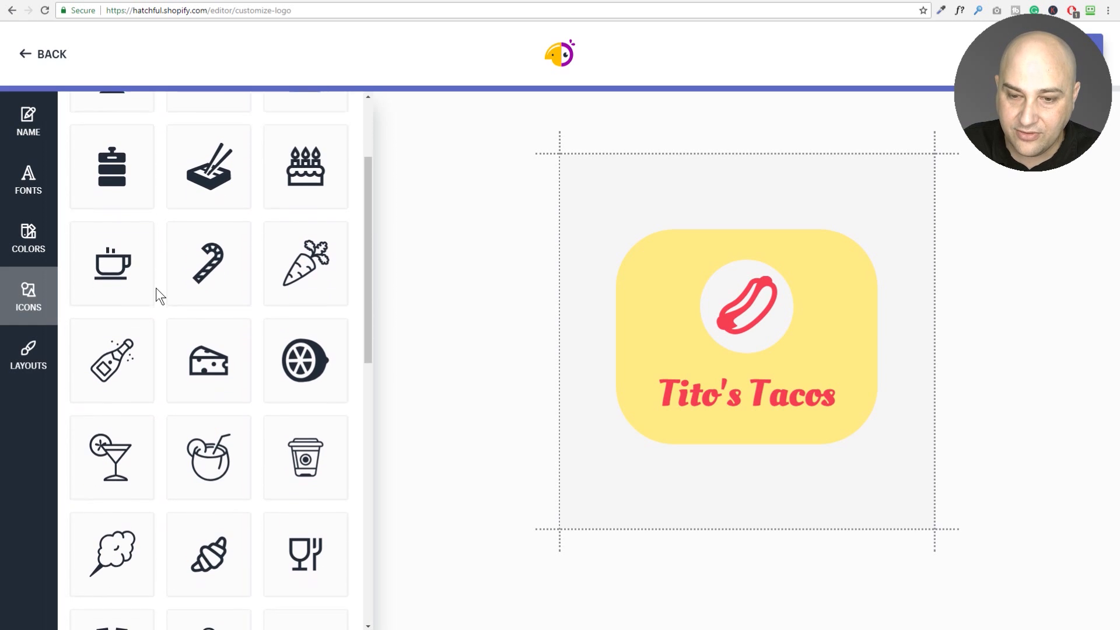
{"action": "scroll", "coordinate": [156, 288], "scroll_direction": "down", "scroll_amount": 6}
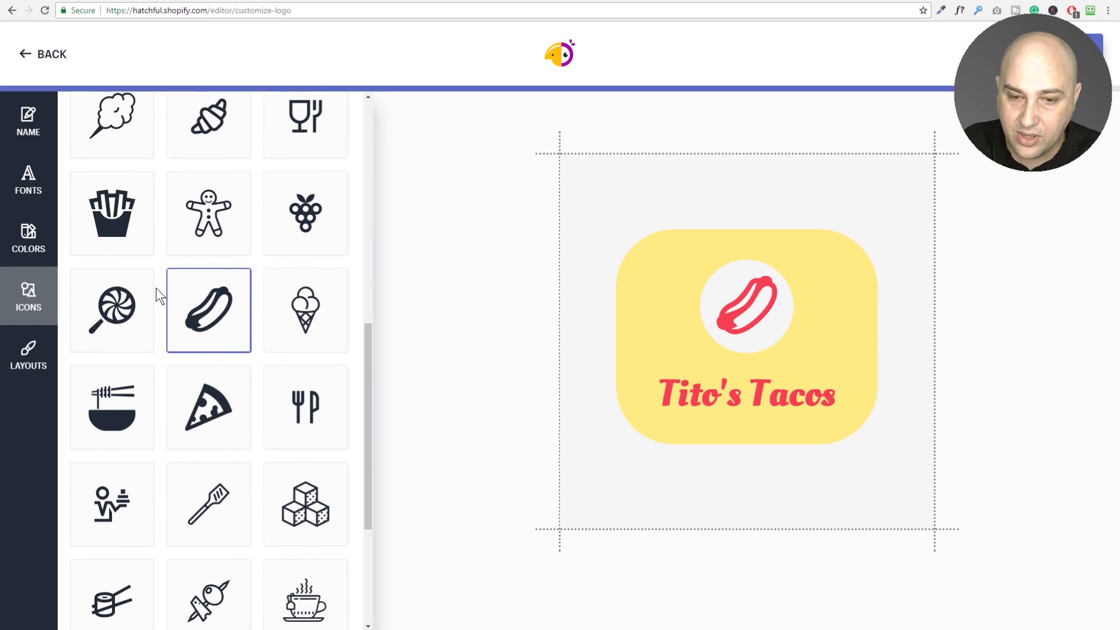
{"action": "scroll", "coordinate": [156, 288], "scroll_direction": "up", "scroll_amount": 5}
{"action": "scroll", "coordinate": [156, 288], "scroll_direction": "up", "scroll_amount": 7}
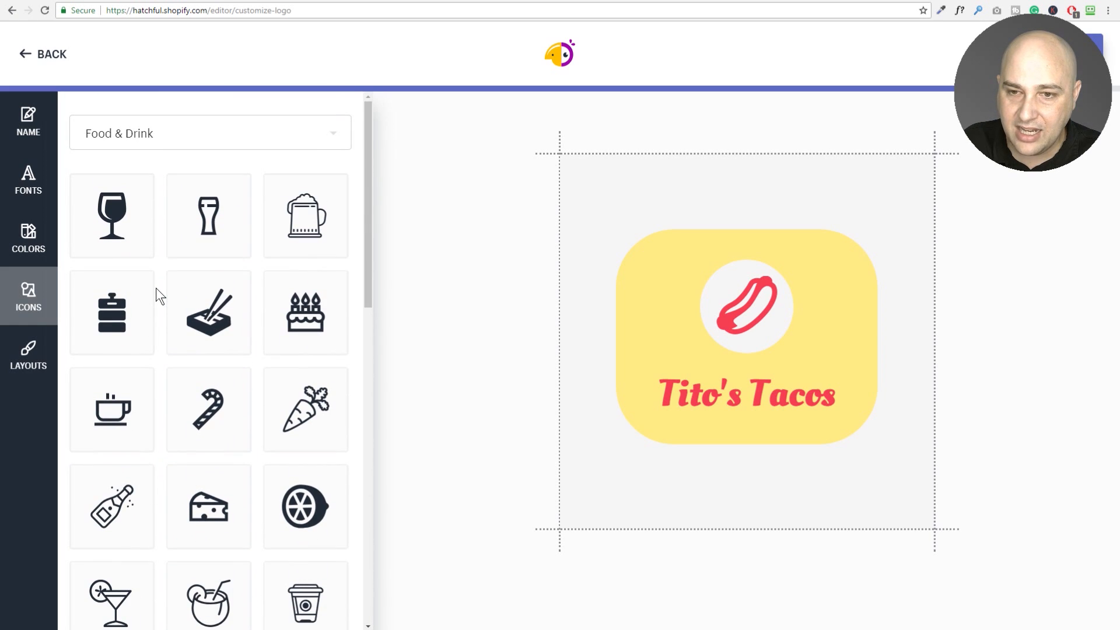
{"action": "scroll", "coordinate": [156, 288], "scroll_direction": "down", "scroll_amount": 3}
{"action": "scroll", "coordinate": [156, 288], "scroll_direction": "down", "scroll_amount": 6}
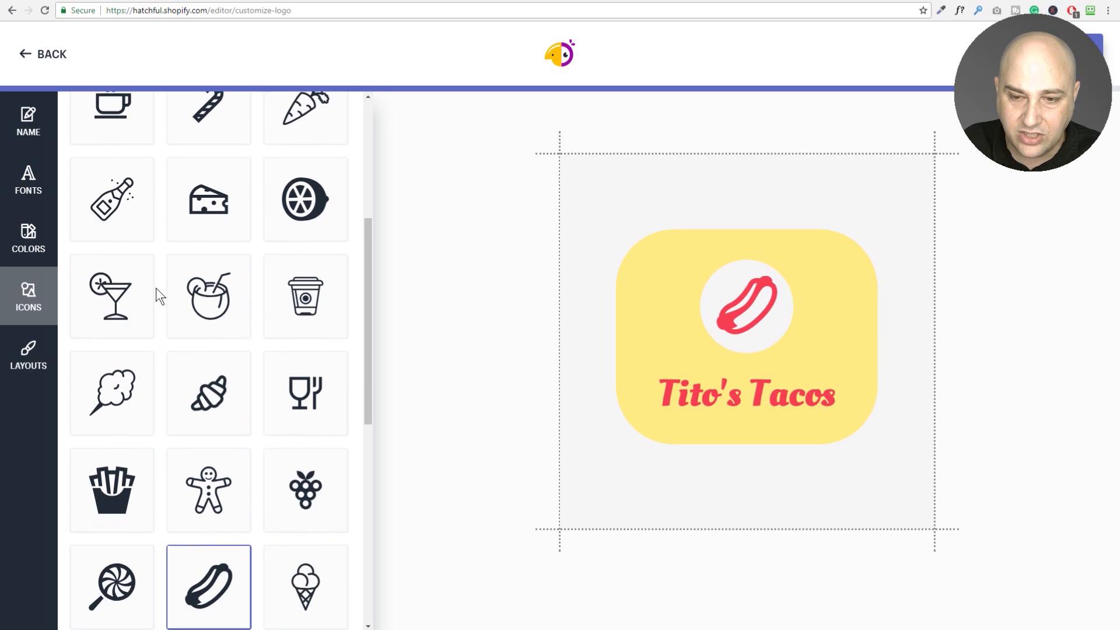
{"action": "scroll", "coordinate": [156, 288], "scroll_direction": "down", "scroll_amount": 6}
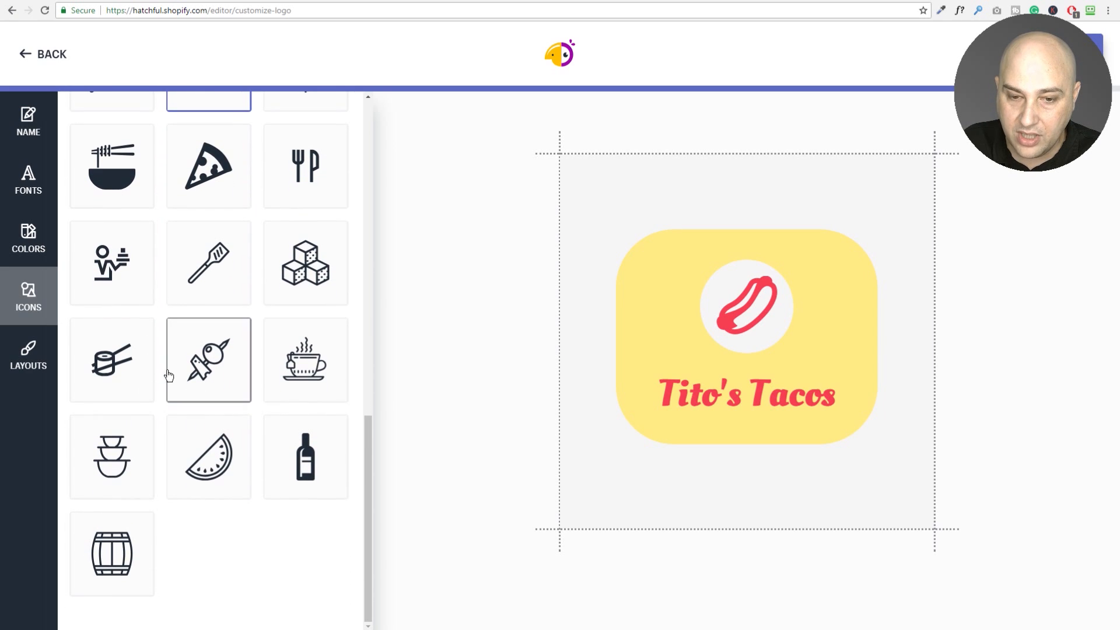
{"action": "scroll", "coordinate": [158, 353], "scroll_direction": "up", "scroll_amount": 2}
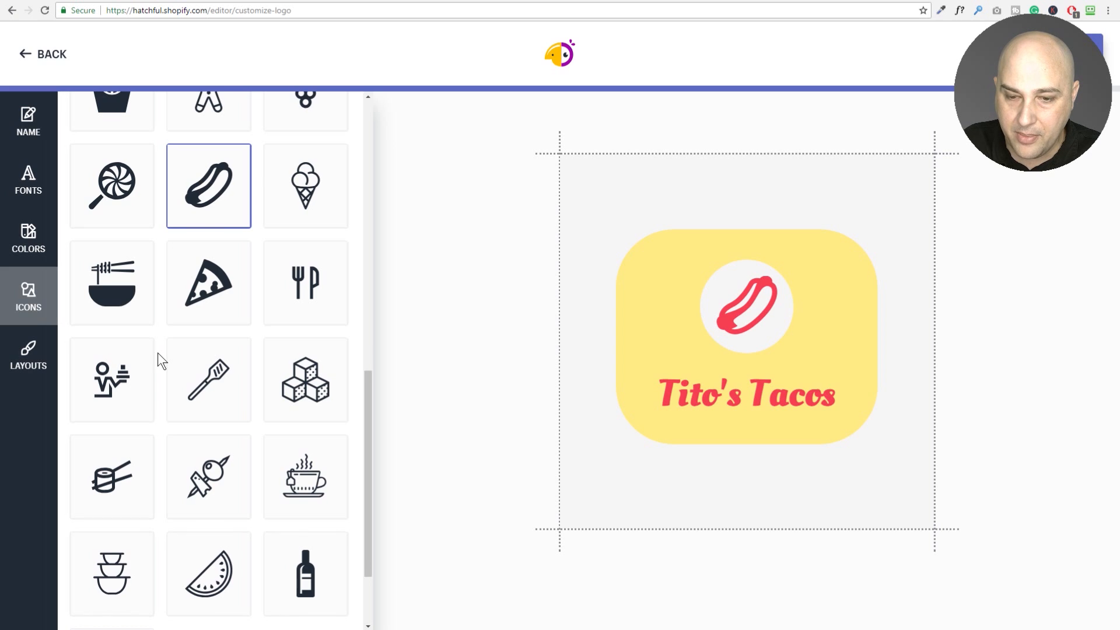
{"action": "scroll", "coordinate": [157, 352], "scroll_direction": "up", "scroll_amount": 4}
{"action": "scroll", "coordinate": [157, 350], "scroll_direction": "up", "scroll_amount": 7}
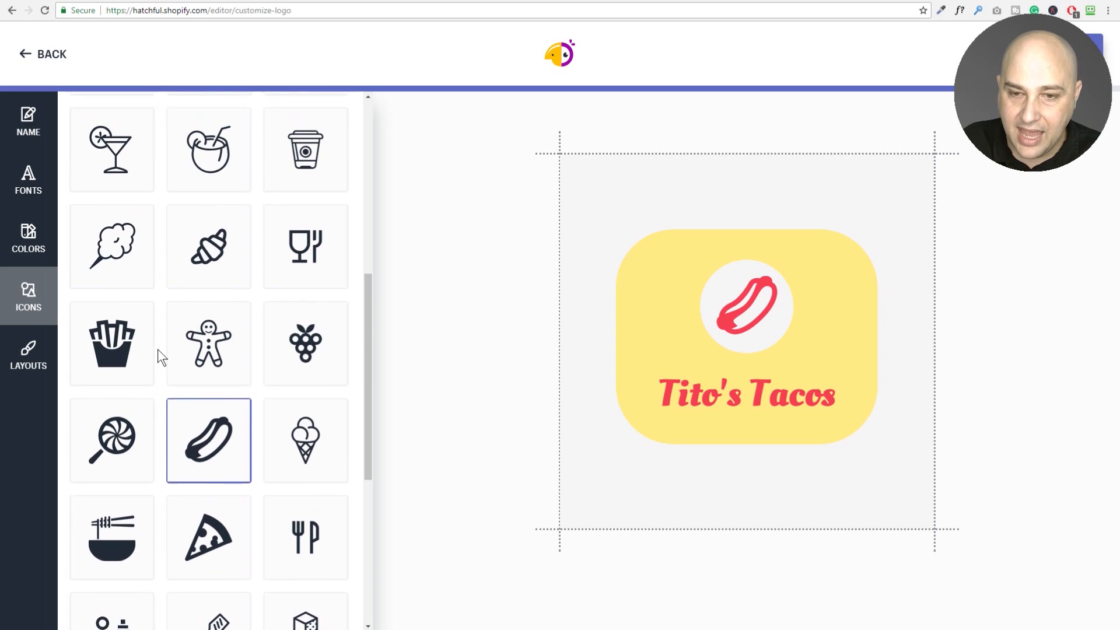
{"action": "scroll", "coordinate": [161, 356], "scroll_direction": "up", "scroll_amount": 1}
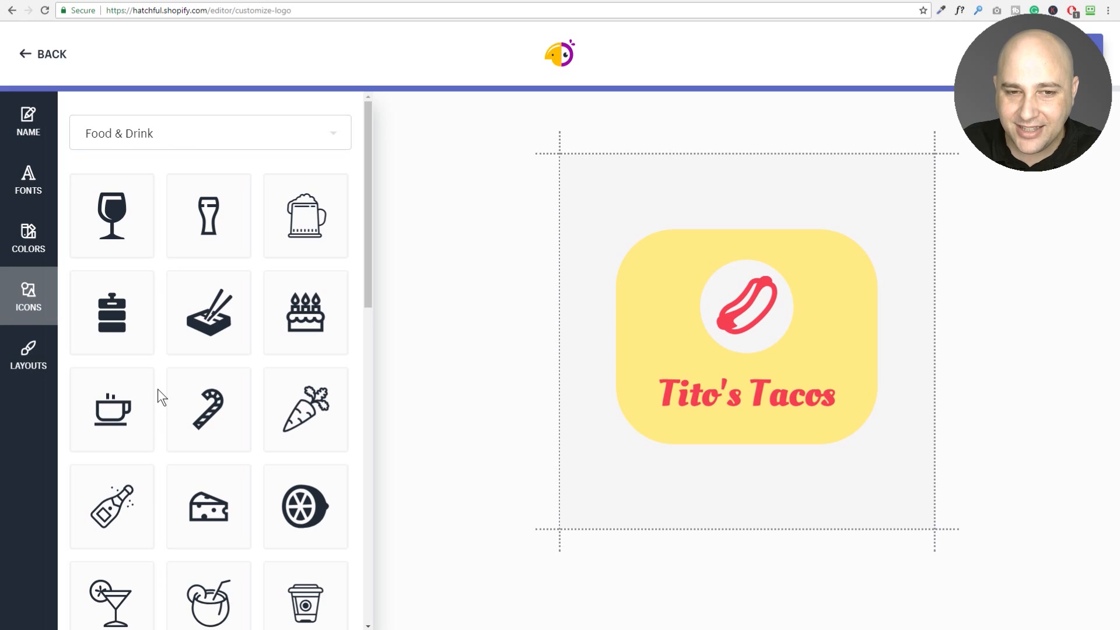
{"action": "scroll", "coordinate": [157, 389], "scroll_direction": "down", "scroll_amount": 4}
{"action": "scroll", "coordinate": [157, 388], "scroll_direction": "down", "scroll_amount": 5}
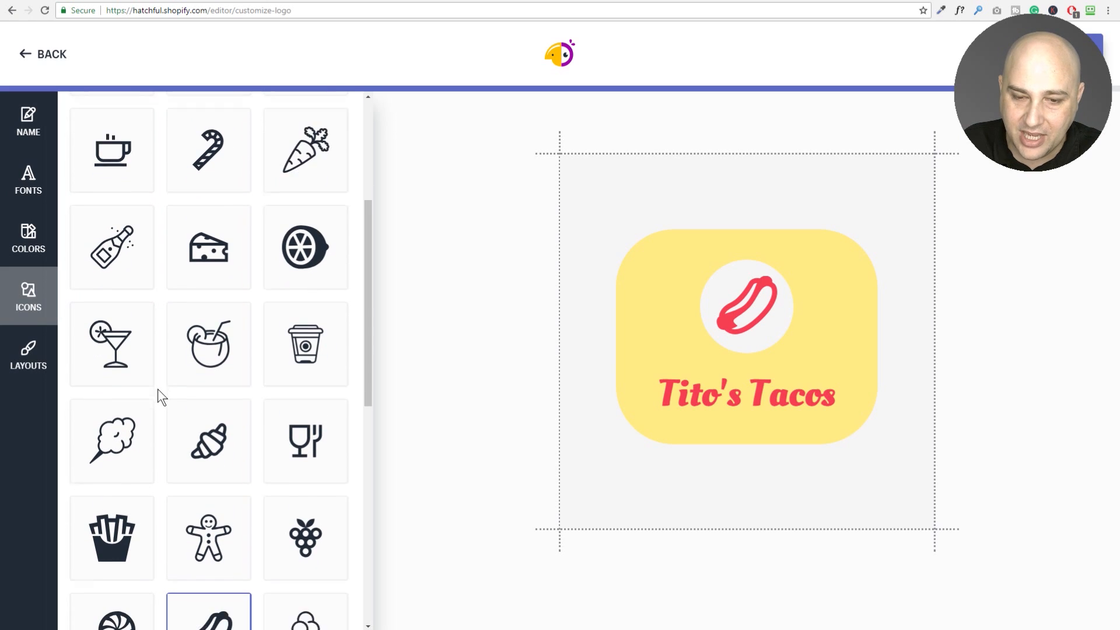
{"action": "scroll", "coordinate": [157, 387], "scroll_direction": "down", "scroll_amount": 4}
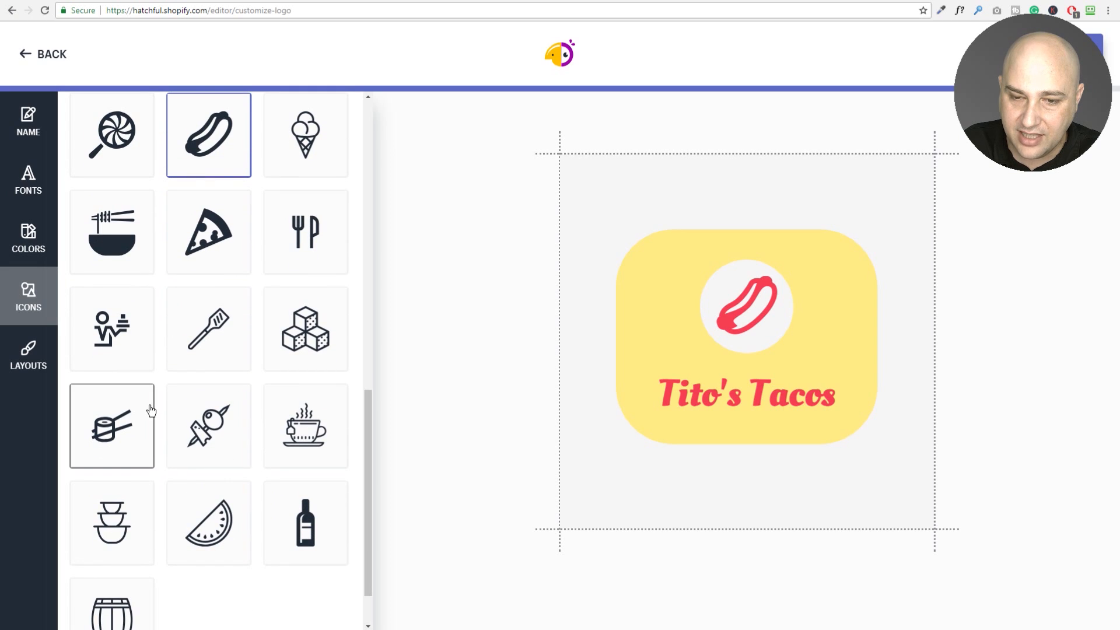
Try the spatula and waiter icons, then settle on the red watermelon slice.
{"action": "left_click", "coordinate": [200, 342]}
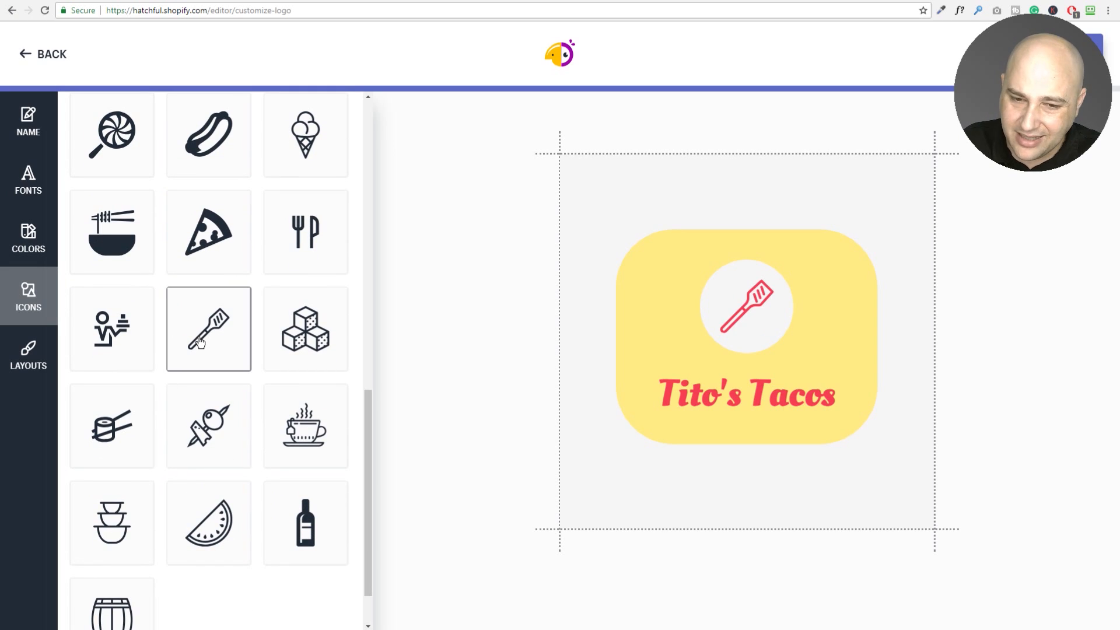
{"action": "left_click", "coordinate": [90, 331]}
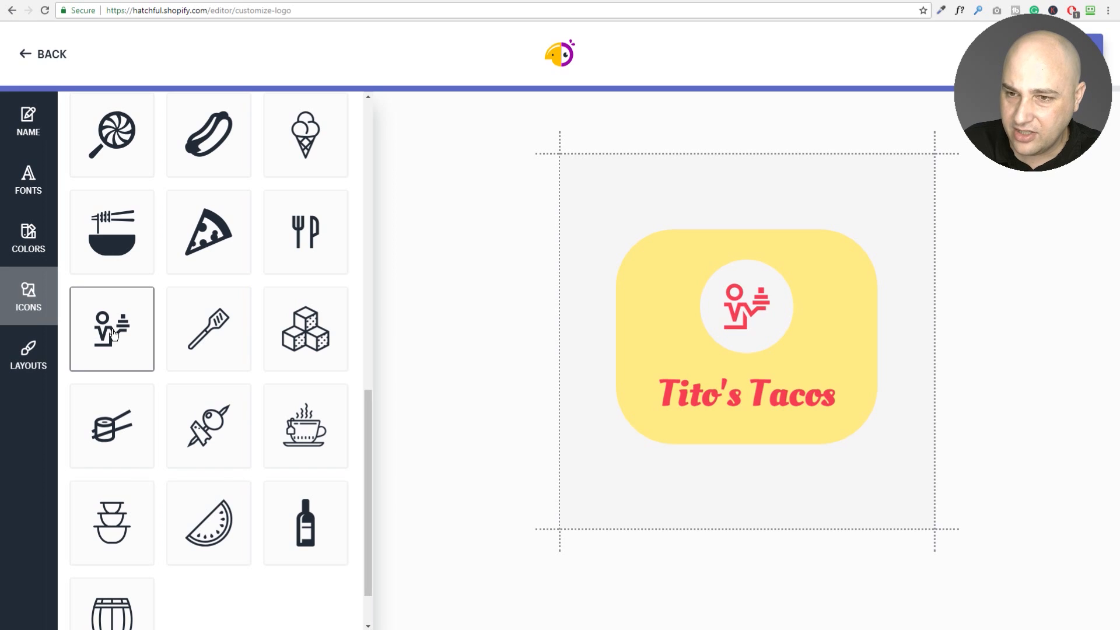
{"action": "scroll", "coordinate": [116, 334], "scroll_direction": "down", "scroll_amount": 2}
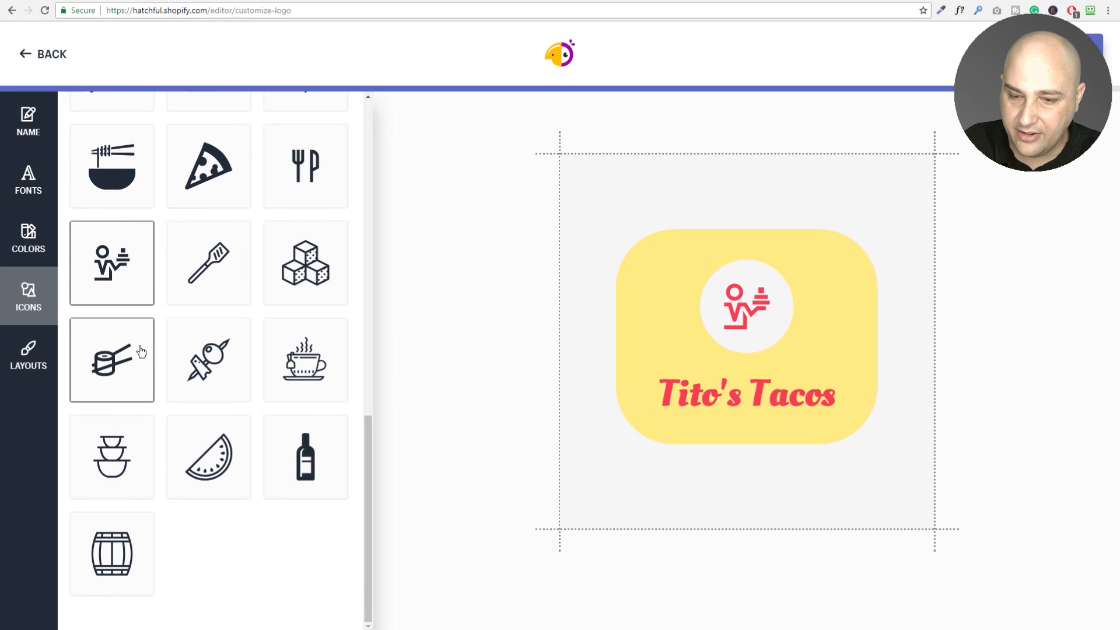
{"action": "left_click", "coordinate": [213, 451]}
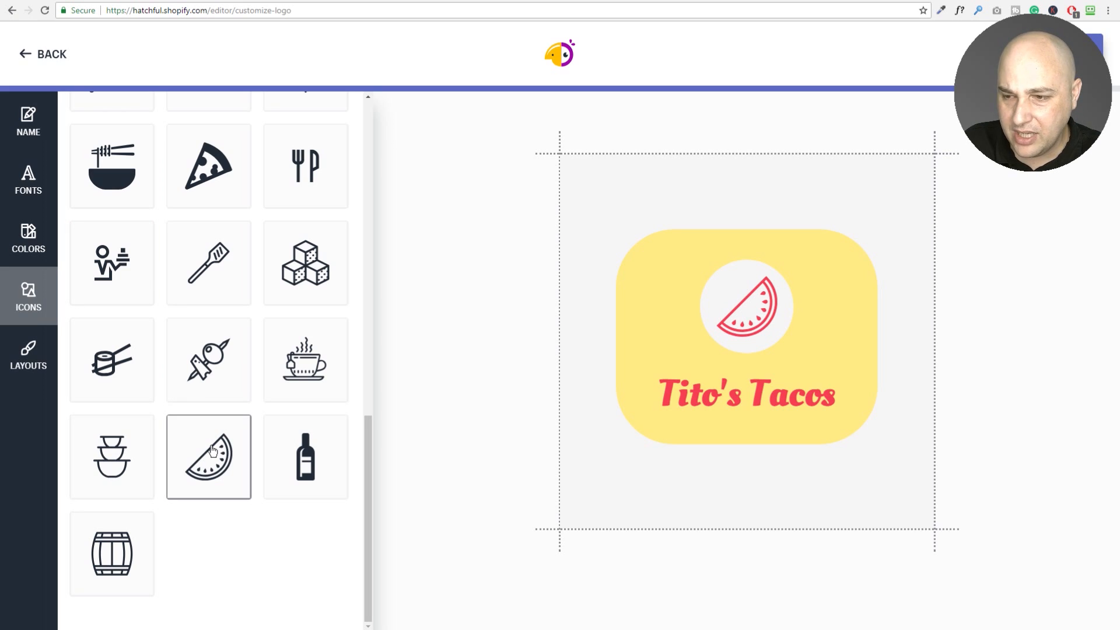
Switch the icon category back to All icons and browse down the full list.
{"action": "scroll", "coordinate": [213, 450], "scroll_direction": "up", "scroll_amount": 14}
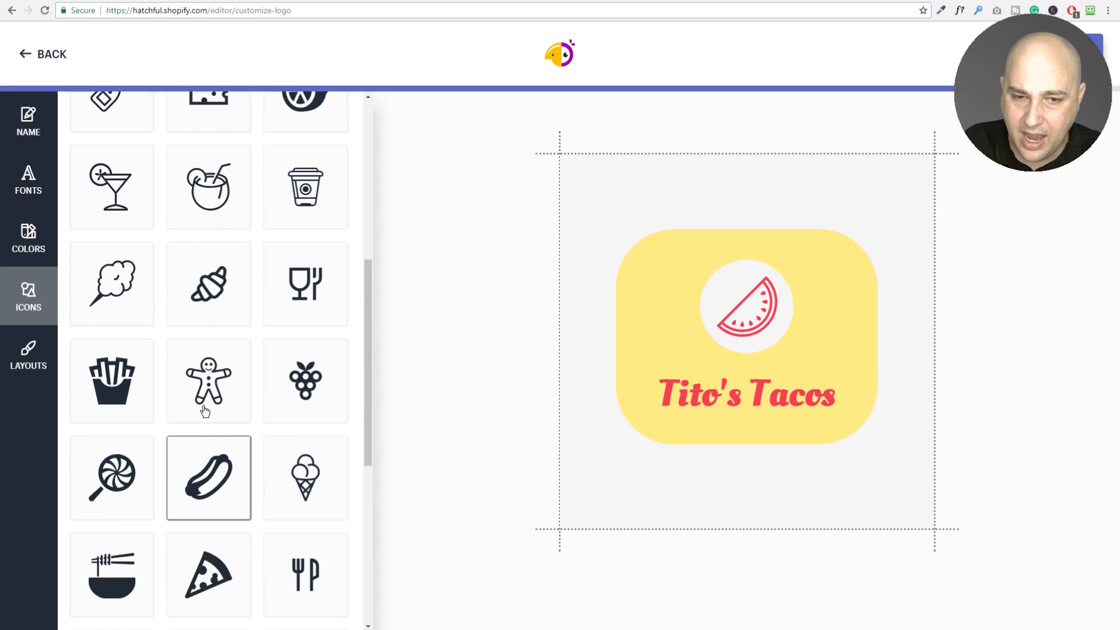
{"action": "left_click", "coordinate": [184, 141]}
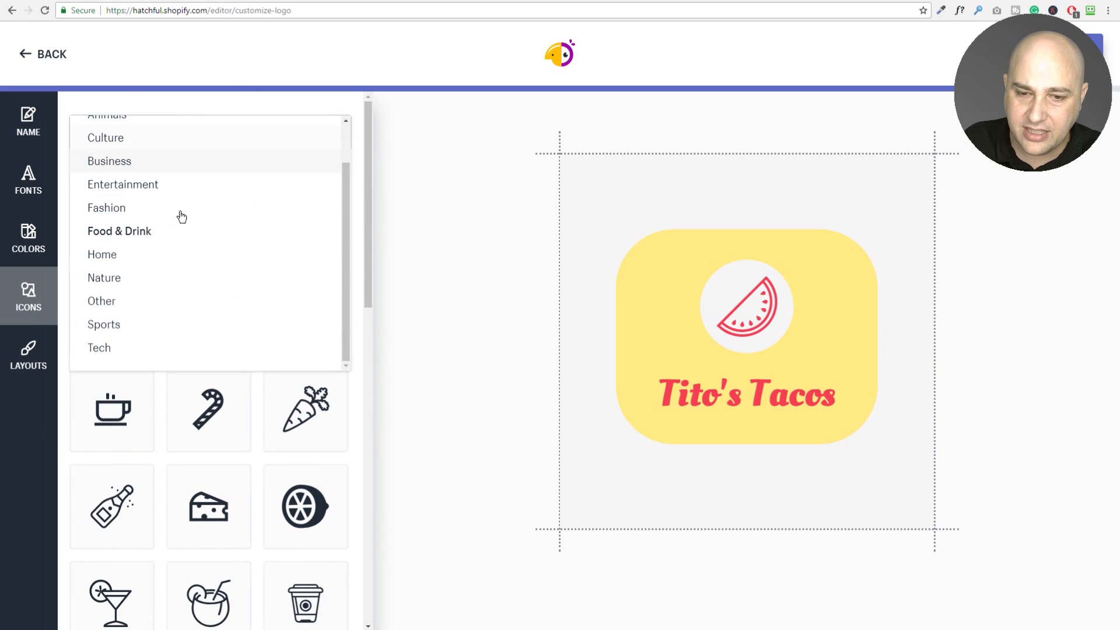
{"action": "scroll", "coordinate": [177, 275], "scroll_direction": "up", "scroll_amount": 2}
{"action": "left_click", "coordinate": [166, 138]}
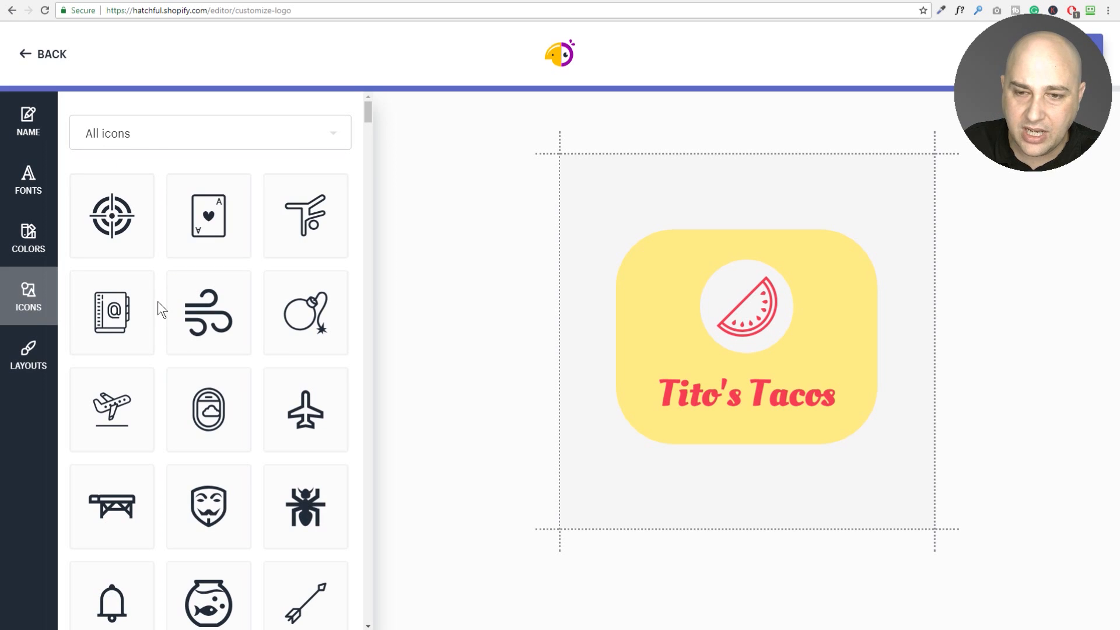
{"action": "scroll", "coordinate": [159, 303], "scroll_direction": "down", "scroll_amount": 6}
{"action": "scroll", "coordinate": [157, 302], "scroll_direction": "down", "scroll_amount": 5}
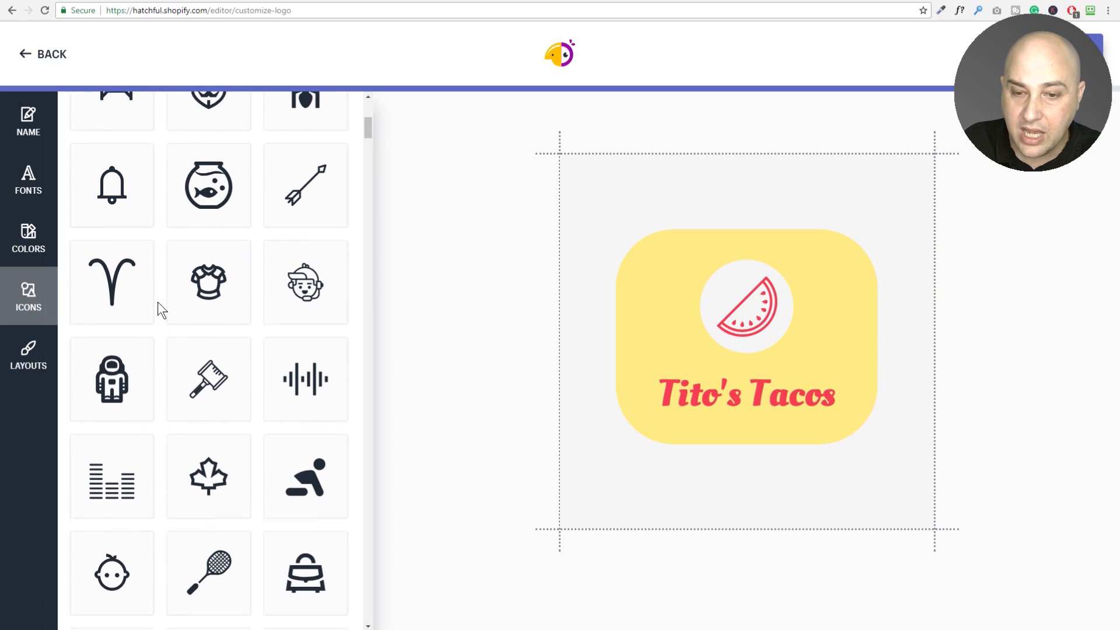
{"action": "scroll", "coordinate": [158, 302], "scroll_direction": "down", "scroll_amount": 8}
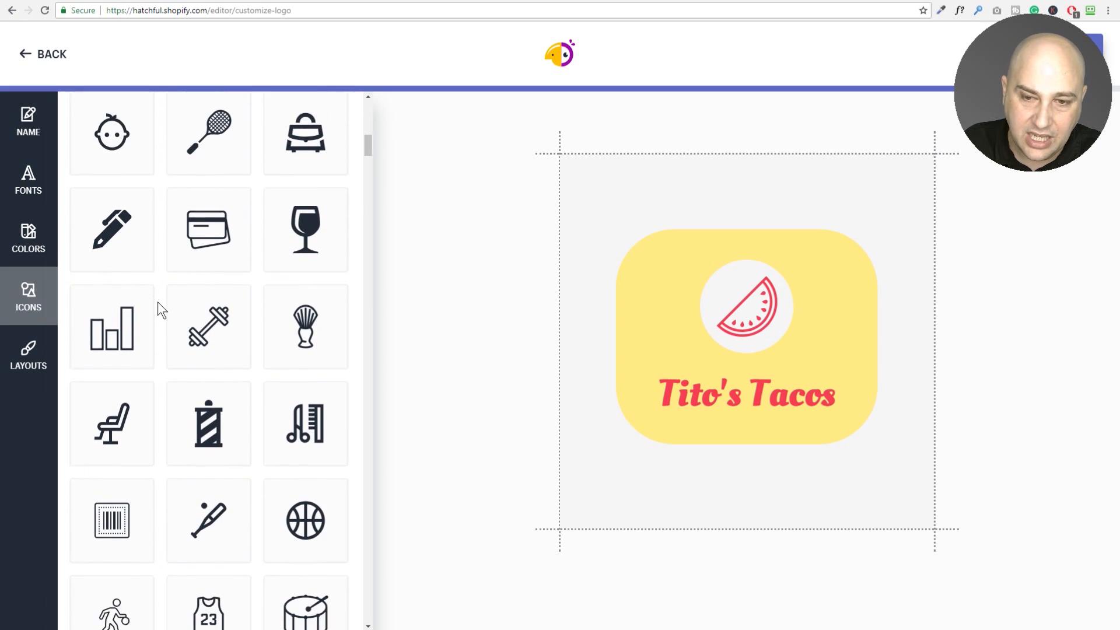
{"action": "scroll", "coordinate": [157, 302], "scroll_direction": "down", "scroll_amount": 10}
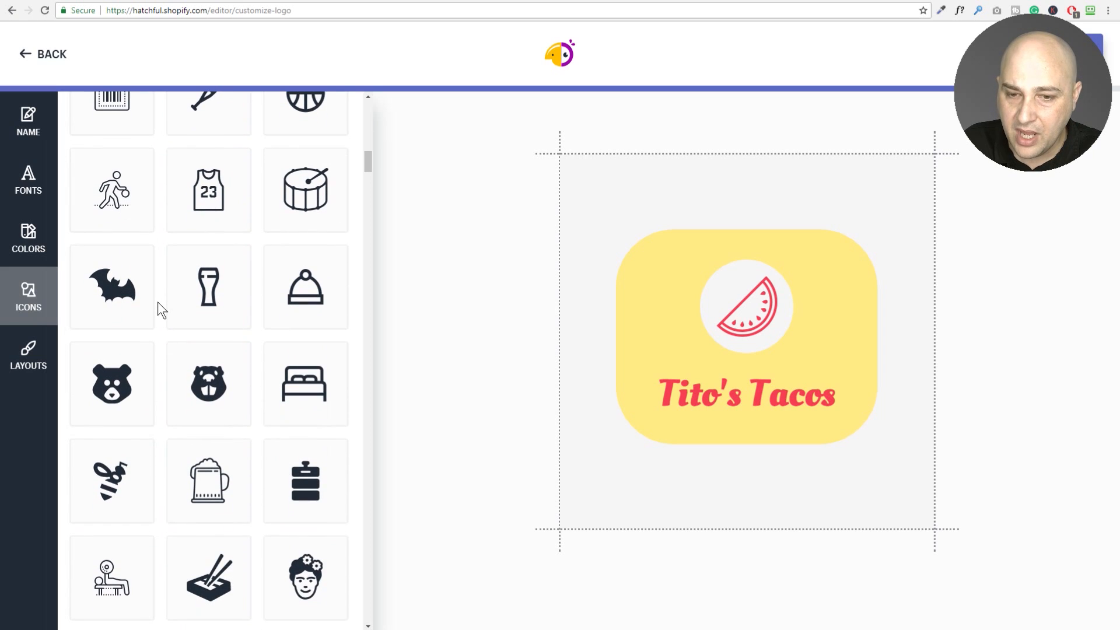
{"action": "scroll", "coordinate": [157, 303], "scroll_direction": "down", "scroll_amount": 8}
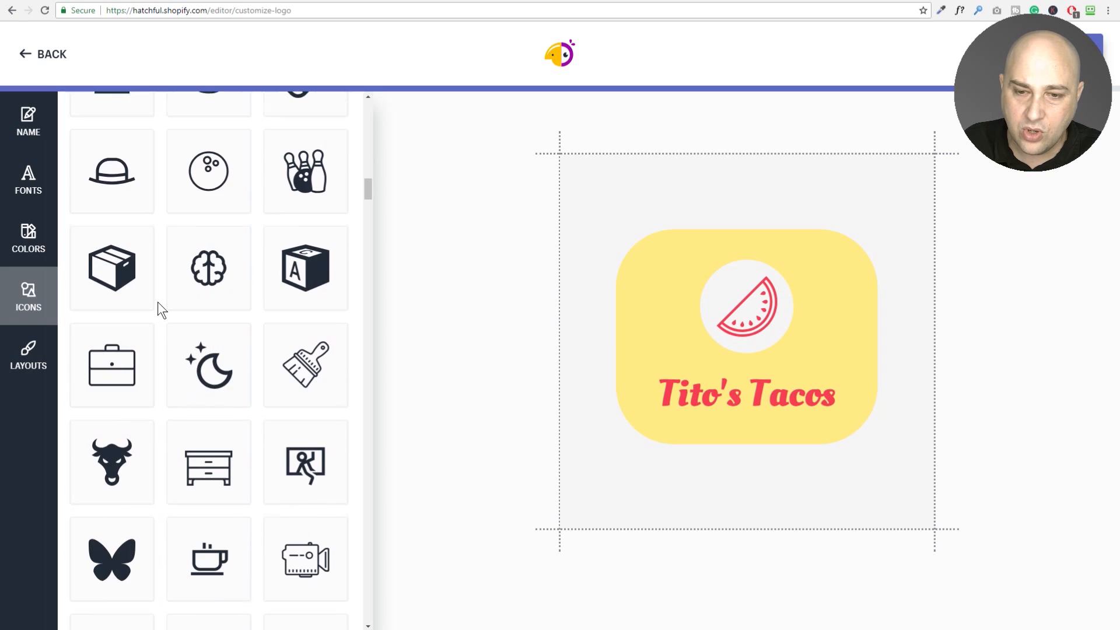
{"action": "scroll", "coordinate": [158, 302], "scroll_direction": "down", "scroll_amount": 10}
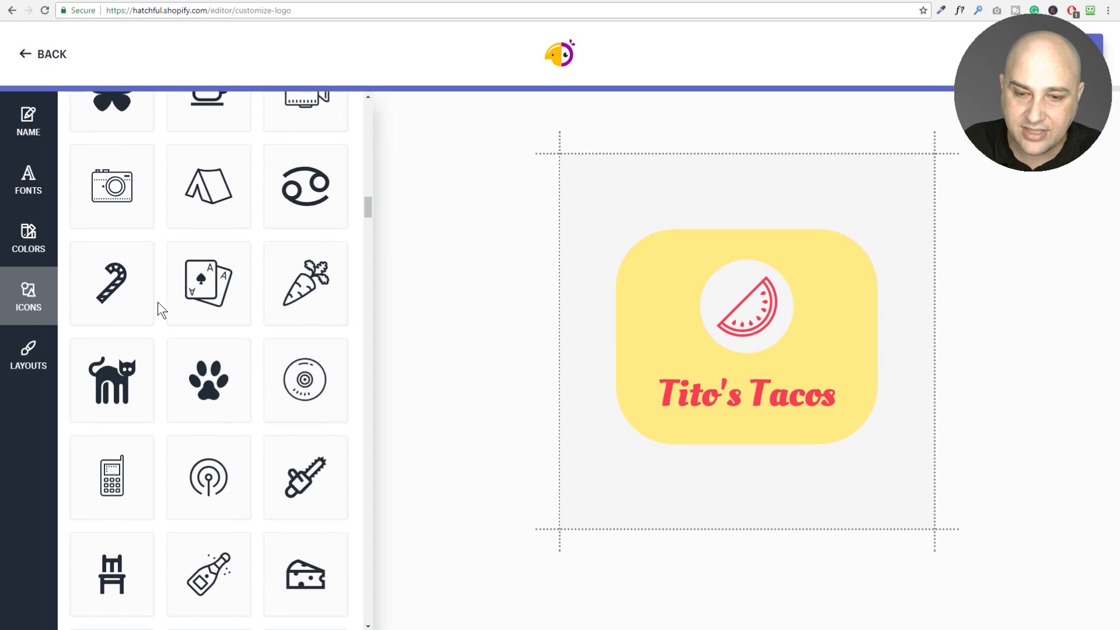
{"action": "scroll", "coordinate": [158, 309], "scroll_direction": "down", "scroll_amount": 2}
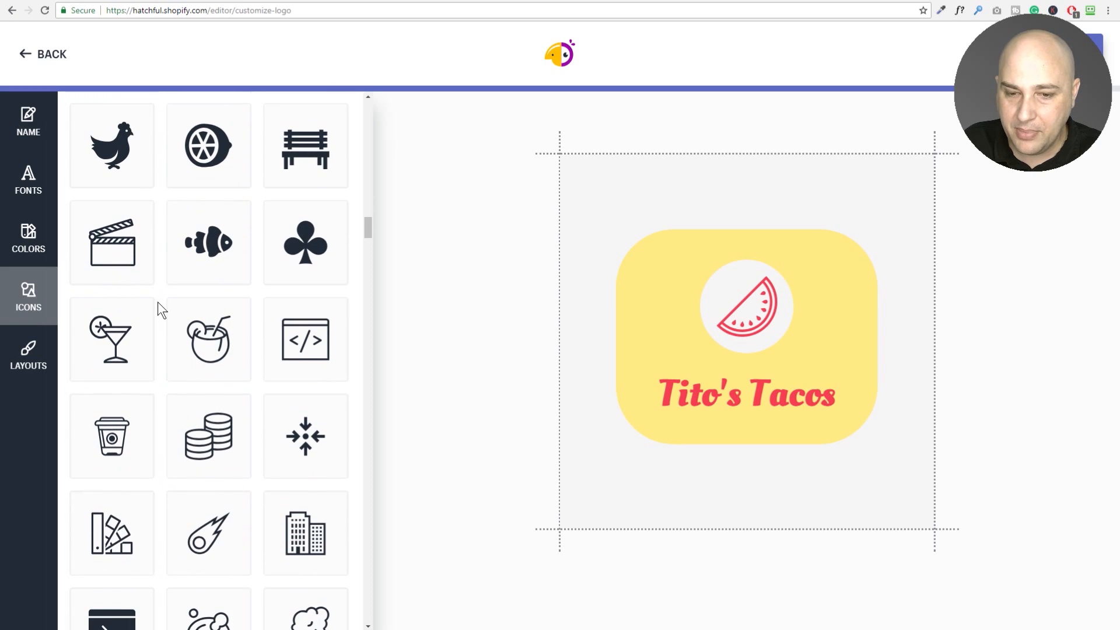
{"action": "scroll", "coordinate": [159, 303], "scroll_direction": "down", "scroll_amount": 7}
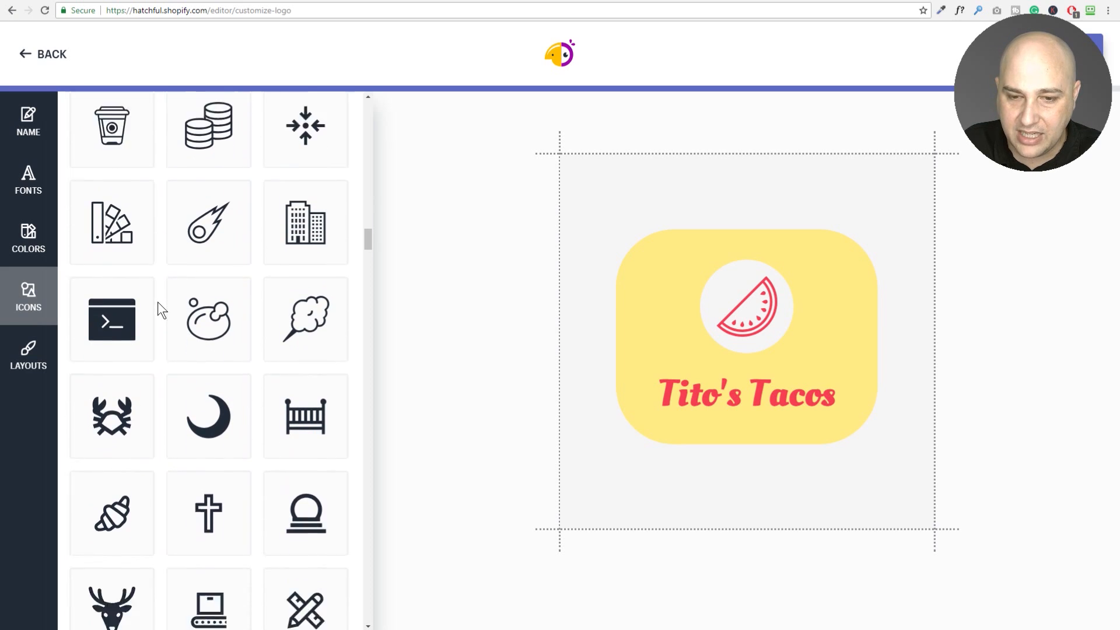
{"action": "scroll", "coordinate": [158, 303], "scroll_direction": "down", "scroll_amount": 7}
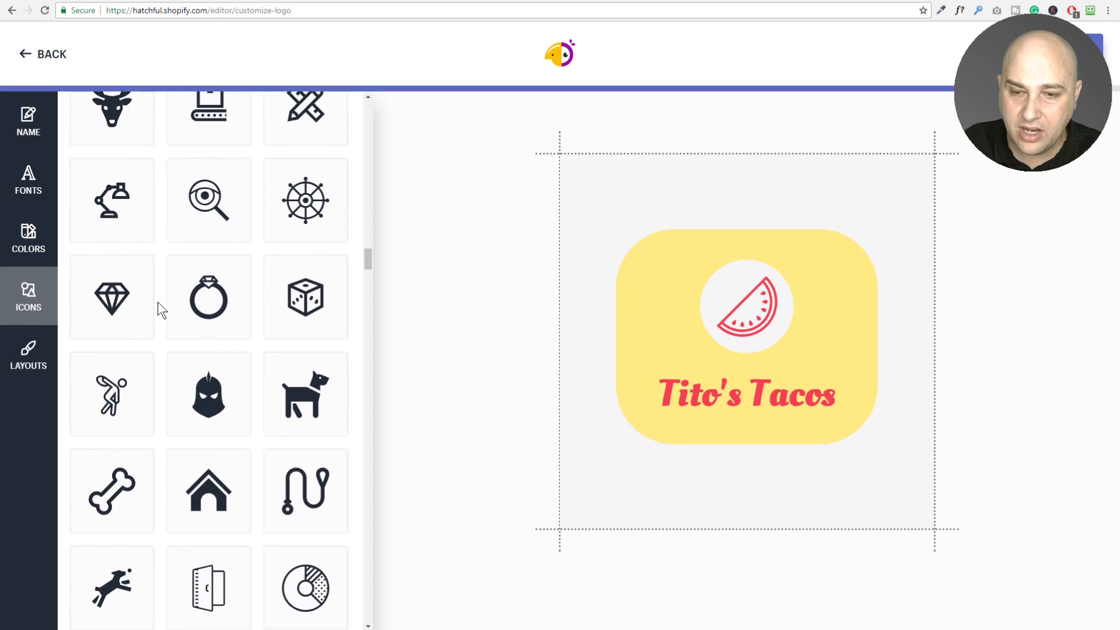
{"action": "scroll", "coordinate": [157, 303], "scroll_direction": "down", "scroll_amount": 7}
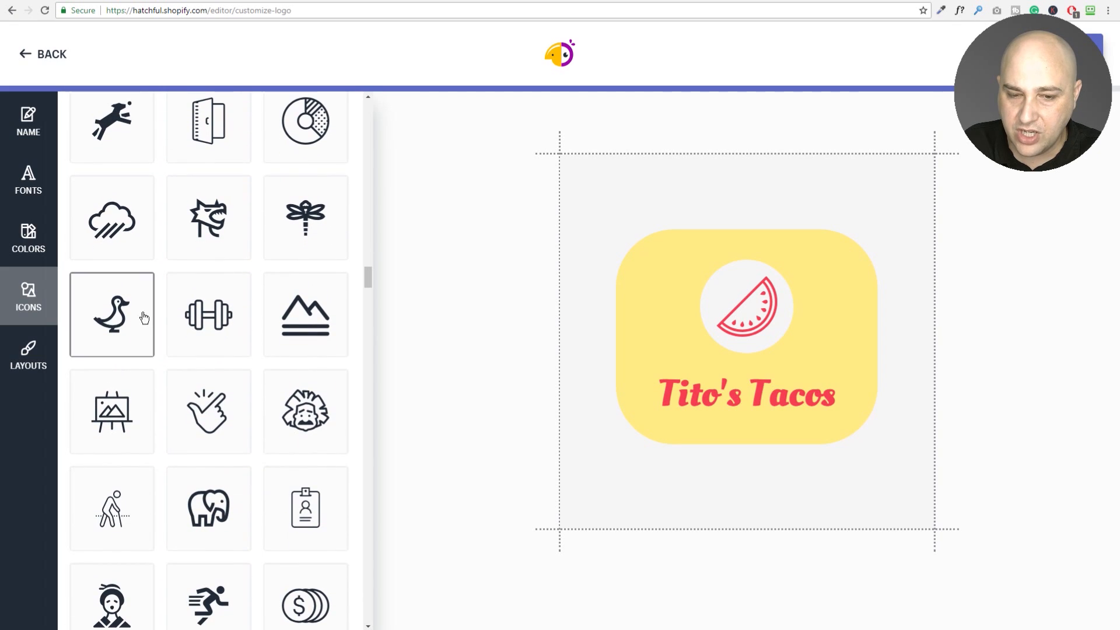
{"action": "left_click", "coordinate": [33, 361]}
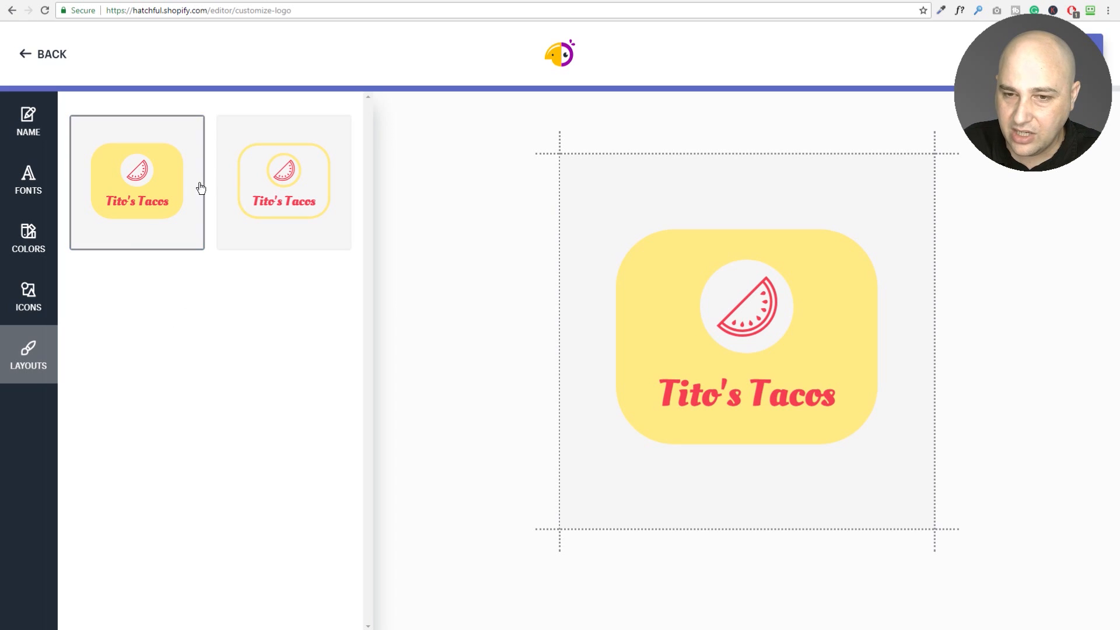
Preview the outlined-border layout, then return to the filled yellow rounded-square layout.
{"action": "left_click", "coordinate": [264, 198]}
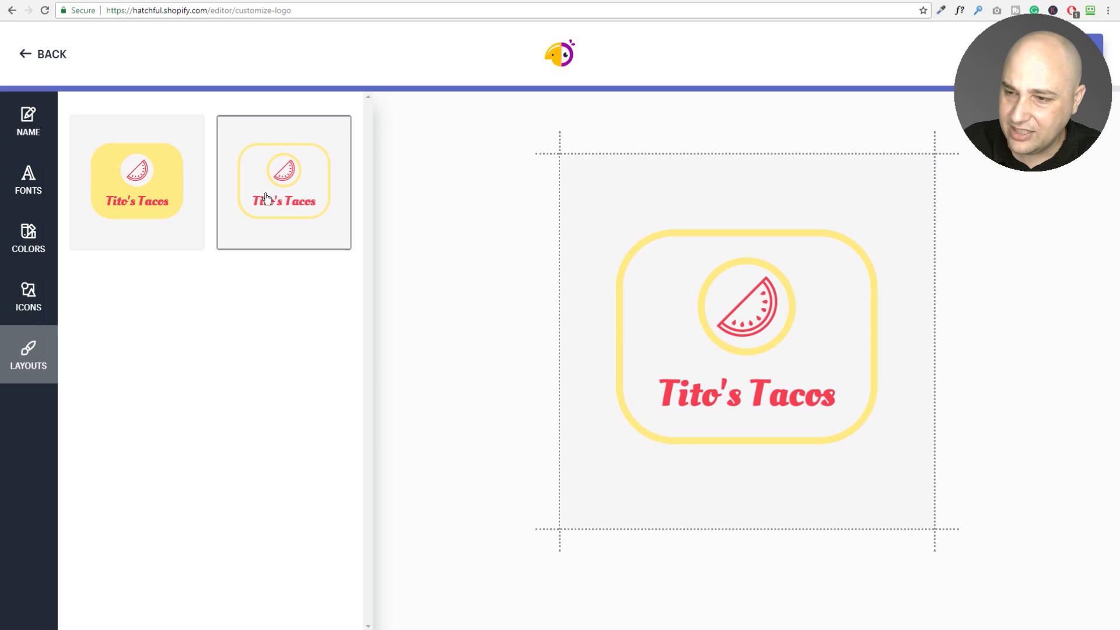
{"action": "left_click", "coordinate": [165, 205]}
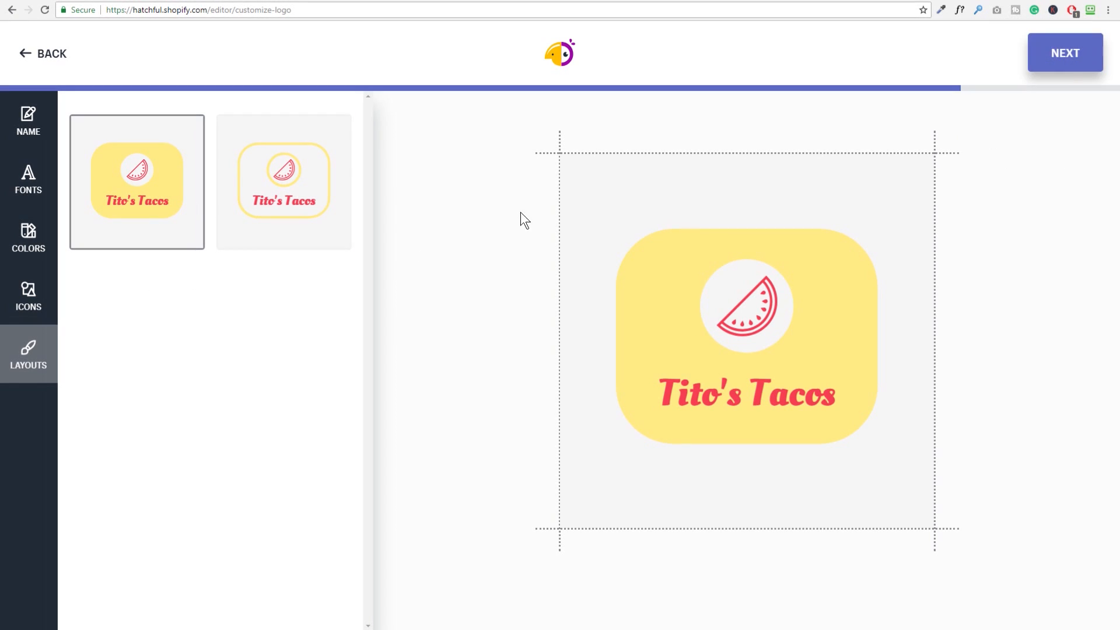
Move on to the preview page and look through the six social-media mockups of the logo.
{"action": "left_click", "coordinate": [1065, 52]}
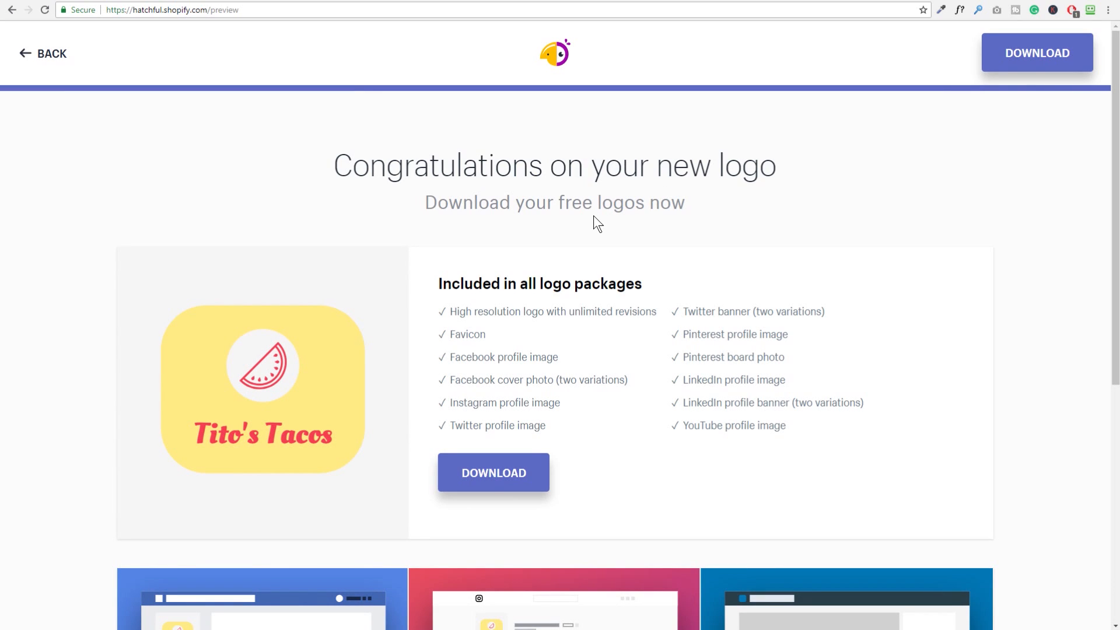
{"action": "scroll", "coordinate": [564, 201], "scroll_direction": "down", "scroll_amount": 1}
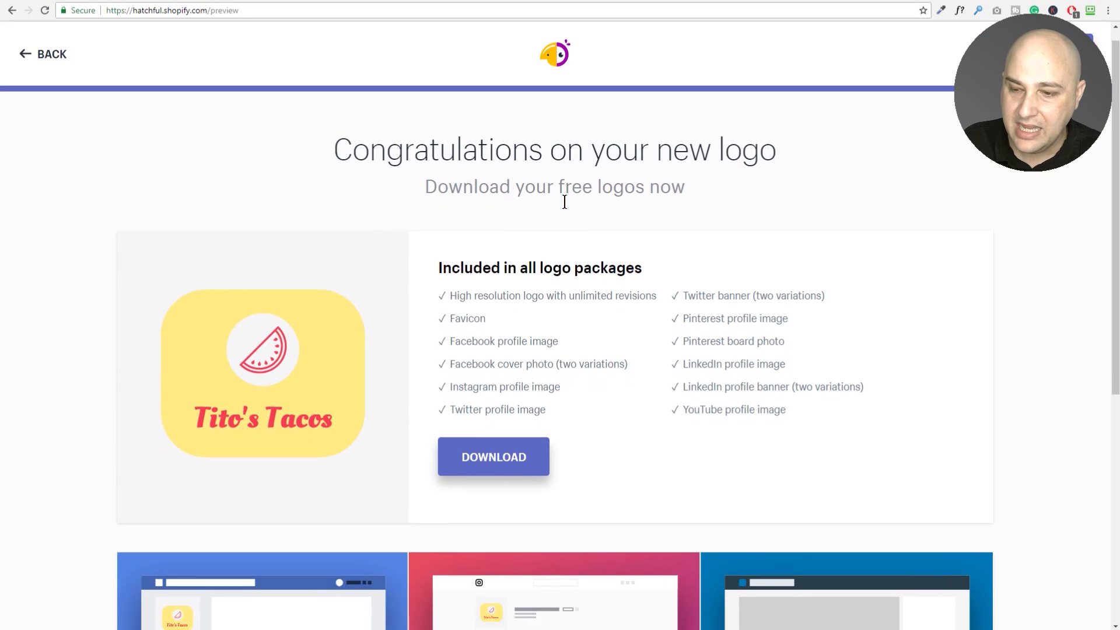
{"action": "scroll", "coordinate": [564, 202], "scroll_direction": "down", "scroll_amount": 7}
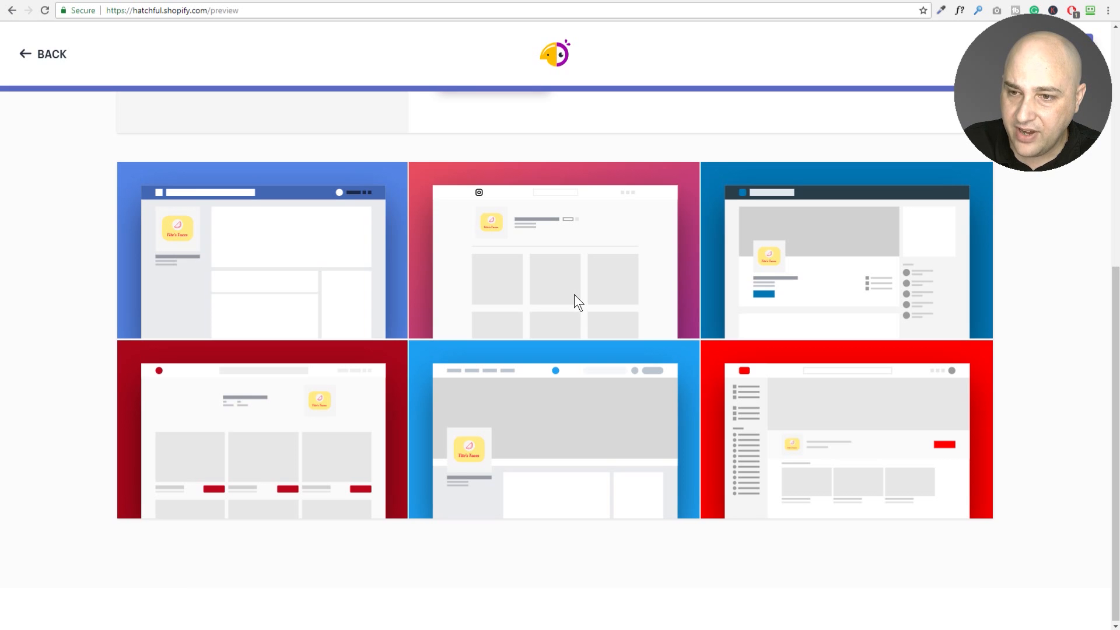
{"action": "scroll", "coordinate": [575, 296], "scroll_direction": "up", "scroll_amount": 7}
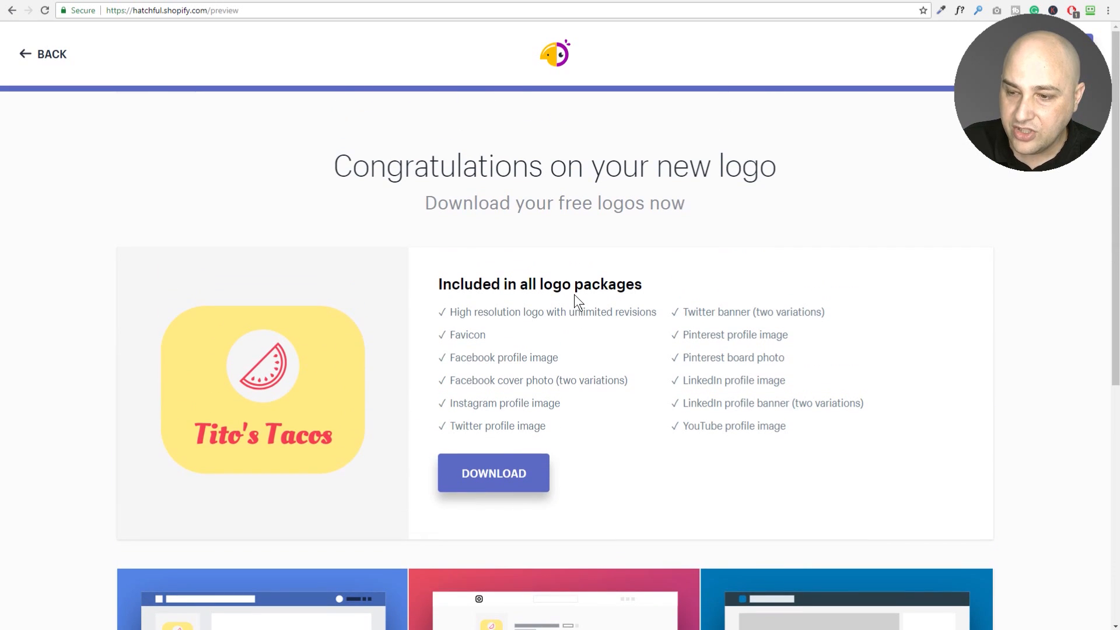
Request the free logo package, entering the e-mail address that should receive the files.
{"action": "left_click", "coordinate": [500, 480]}
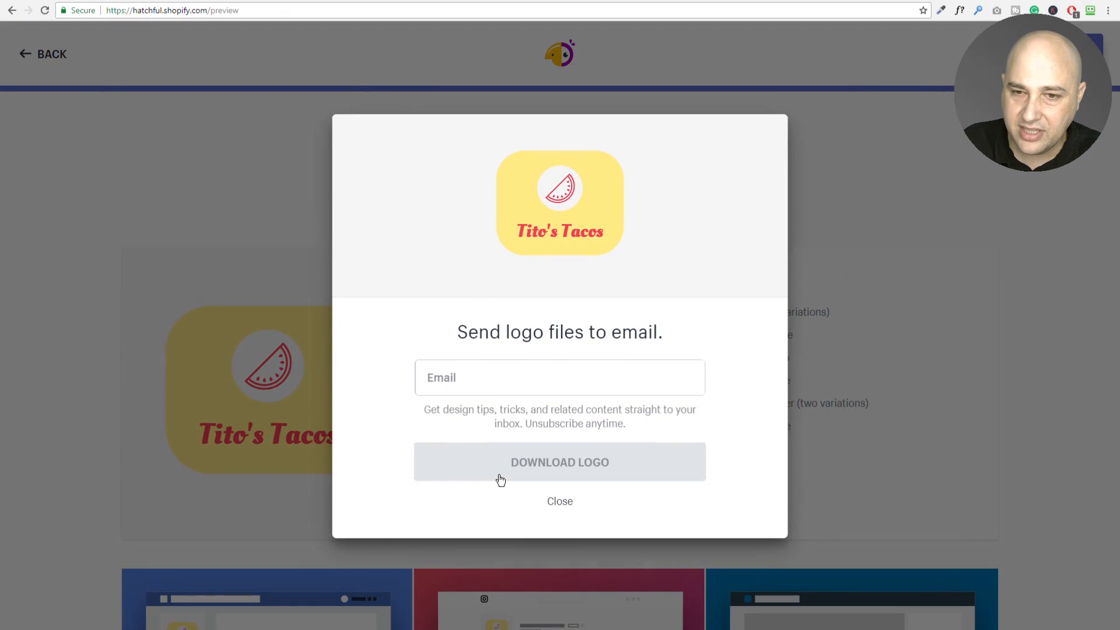
{"action": "left_click", "coordinate": [482, 383]}
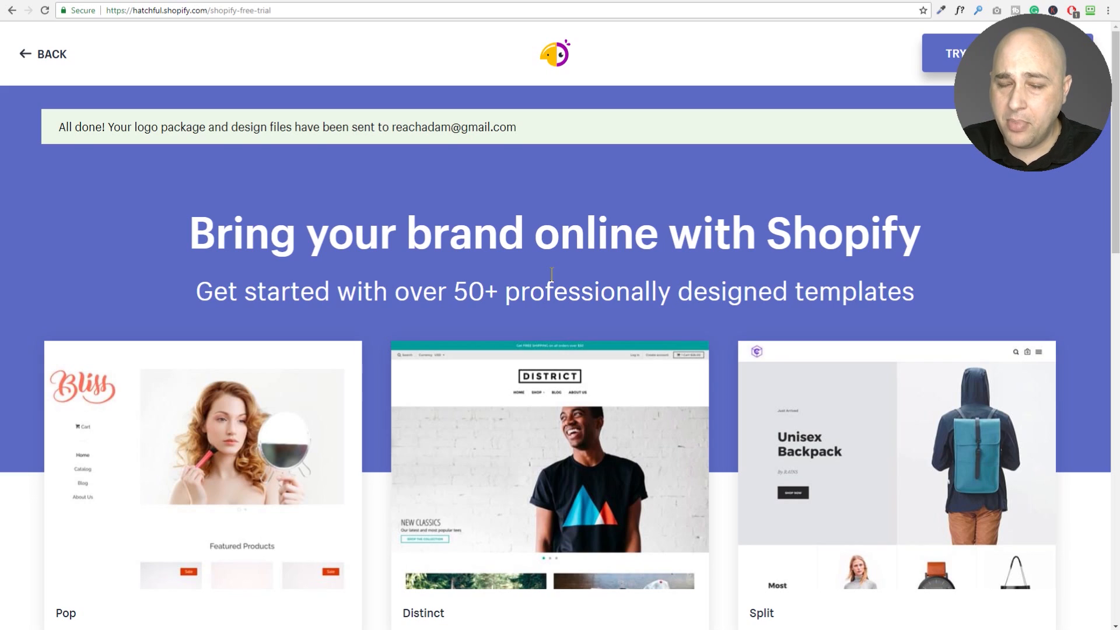
{"action": "scroll", "coordinate": [551, 273], "scroll_direction": "down", "scroll_amount": 10}
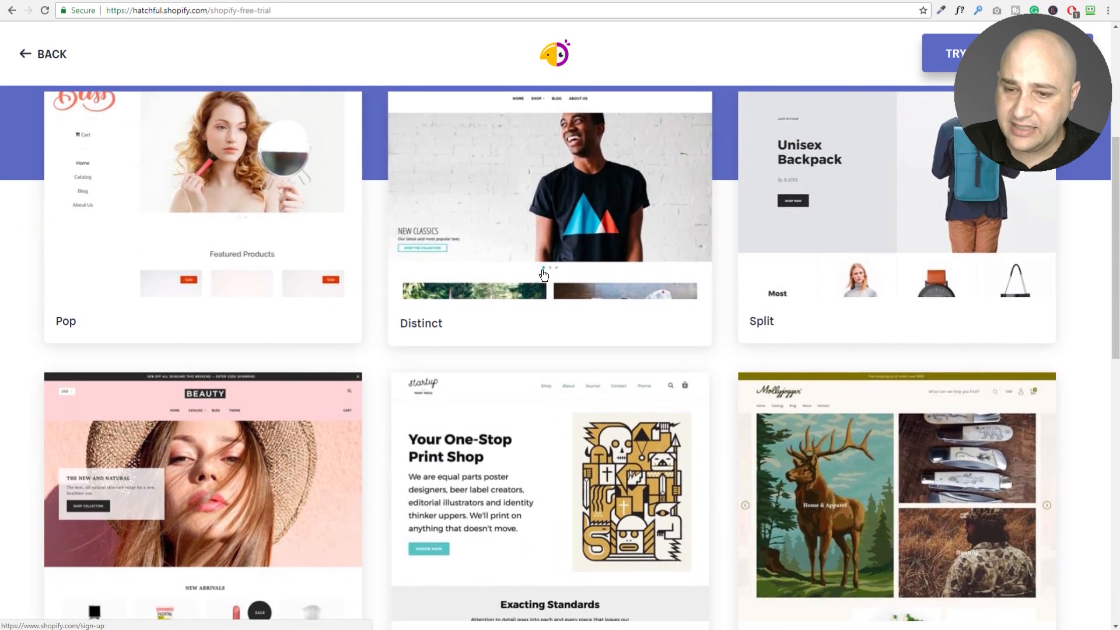
{"action": "scroll", "coordinate": [543, 275], "scroll_direction": "down", "scroll_amount": 7}
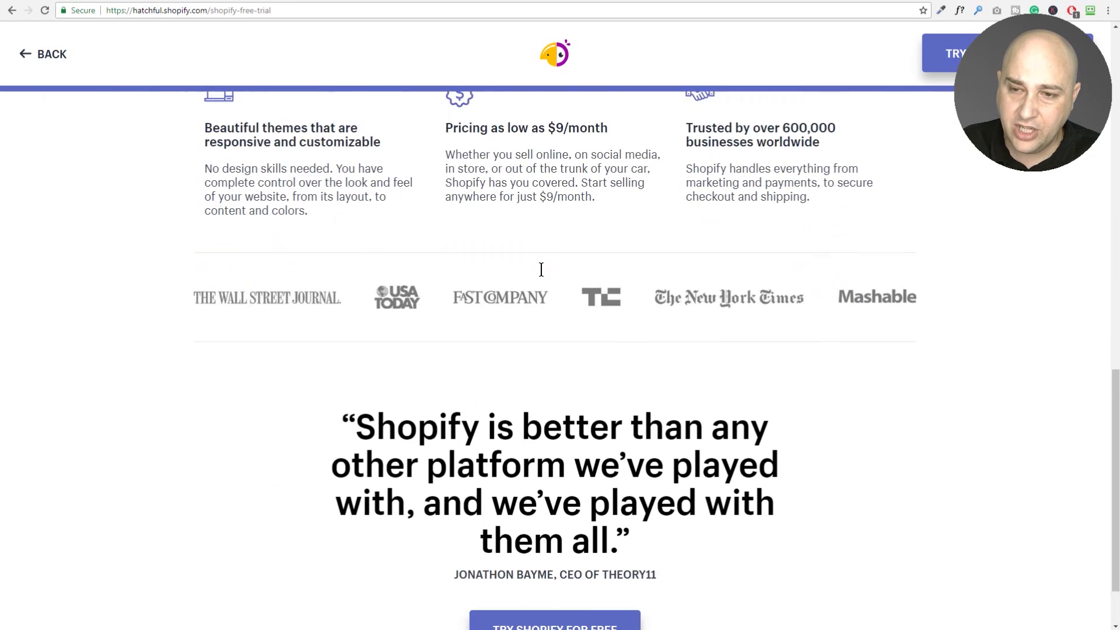
{"action": "scroll", "coordinate": [541, 270], "scroll_direction": "up", "scroll_amount": 15}
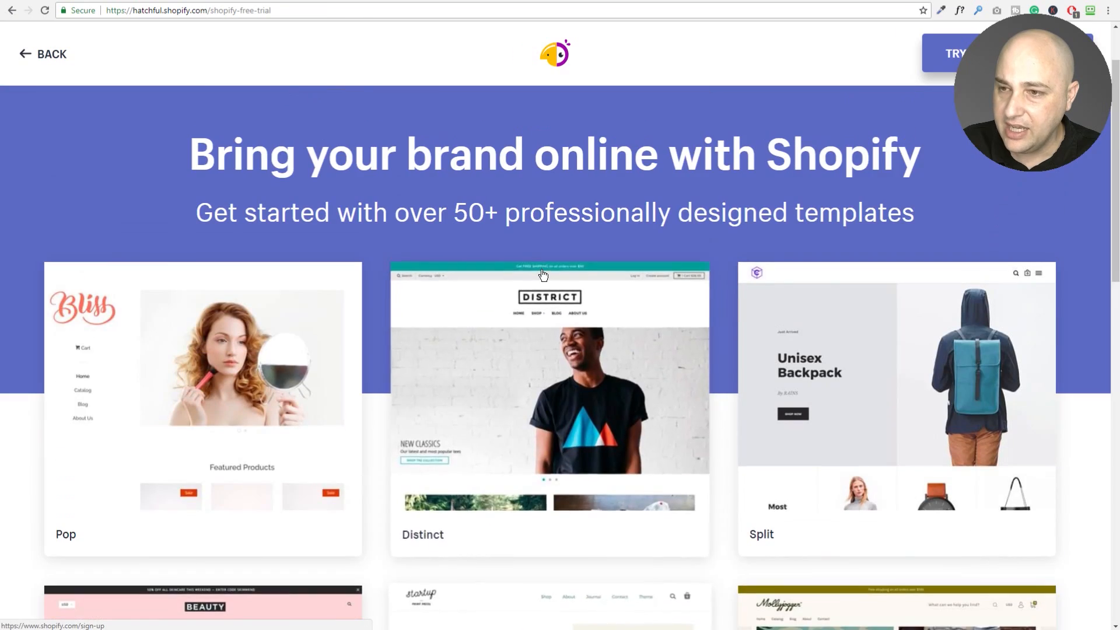
{"action": "scroll", "coordinate": [537, 208], "scroll_direction": "down", "scroll_amount": 3}
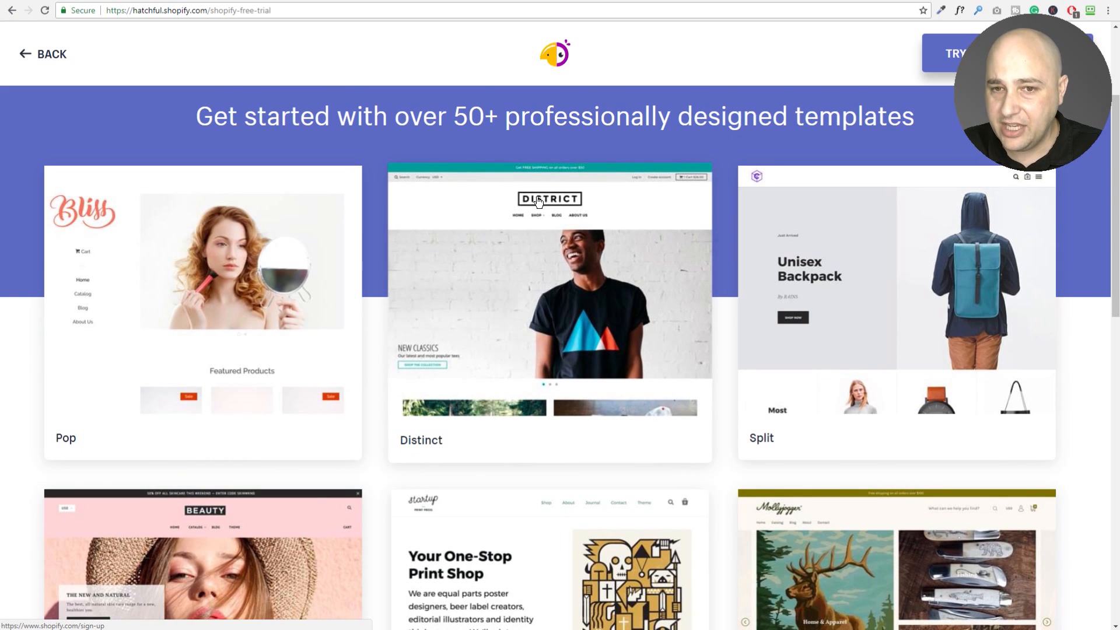
Bring the Downloads folder into view and select the first Facebook cover photo.
{"action": "key", "text": "alt+Tab"}
{"action": "left_click_drag", "start_coordinate": [64, 254], "coordinate": [373, 110]}
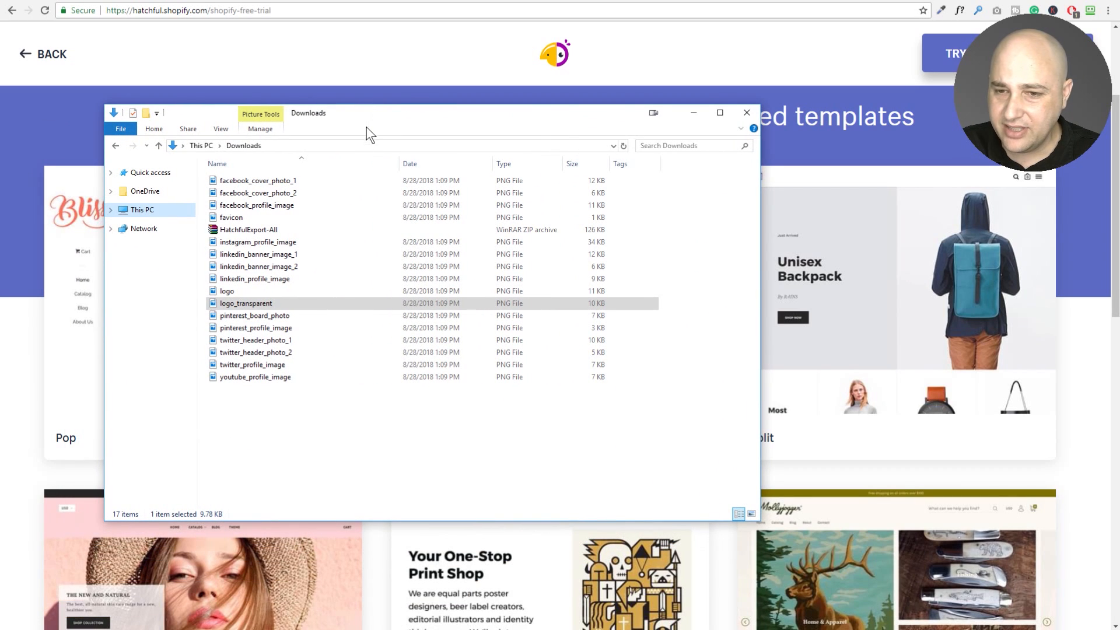
{"action": "left_click", "coordinate": [256, 230]}
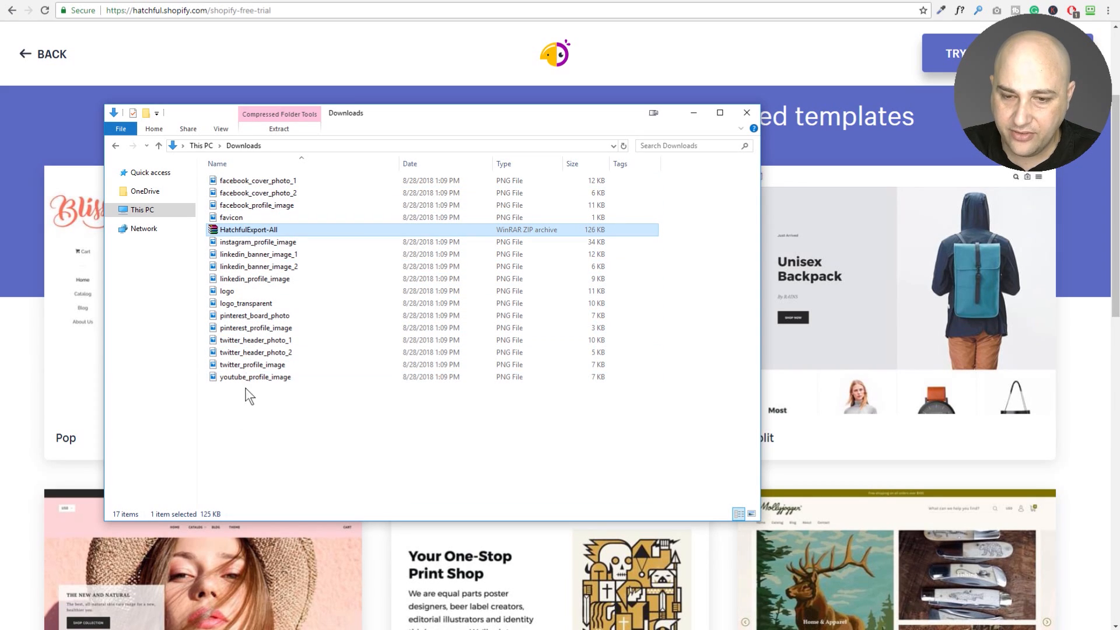
{"action": "left_click", "coordinate": [262, 173]}
{"action": "left_click", "coordinate": [264, 180]}
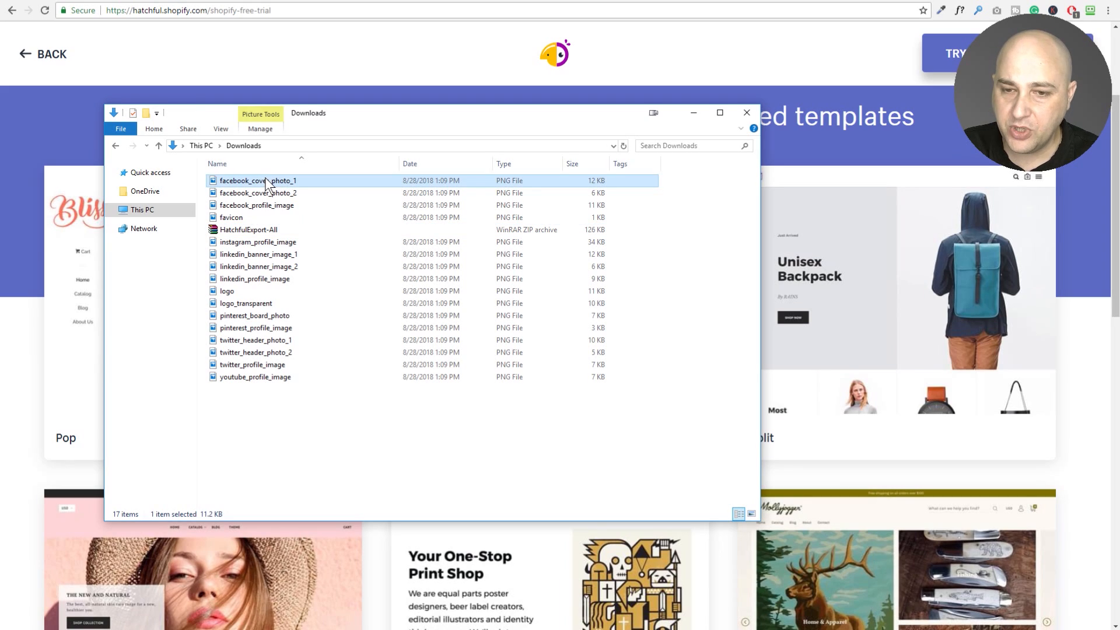
Step through the downloaded PNGs, checking logo_transparent, down to youtube_profile_image.
{"action": "key", "text": "Down"}
{"action": "key", "text": "Down"}
{"action": "key", "text": "Down"}
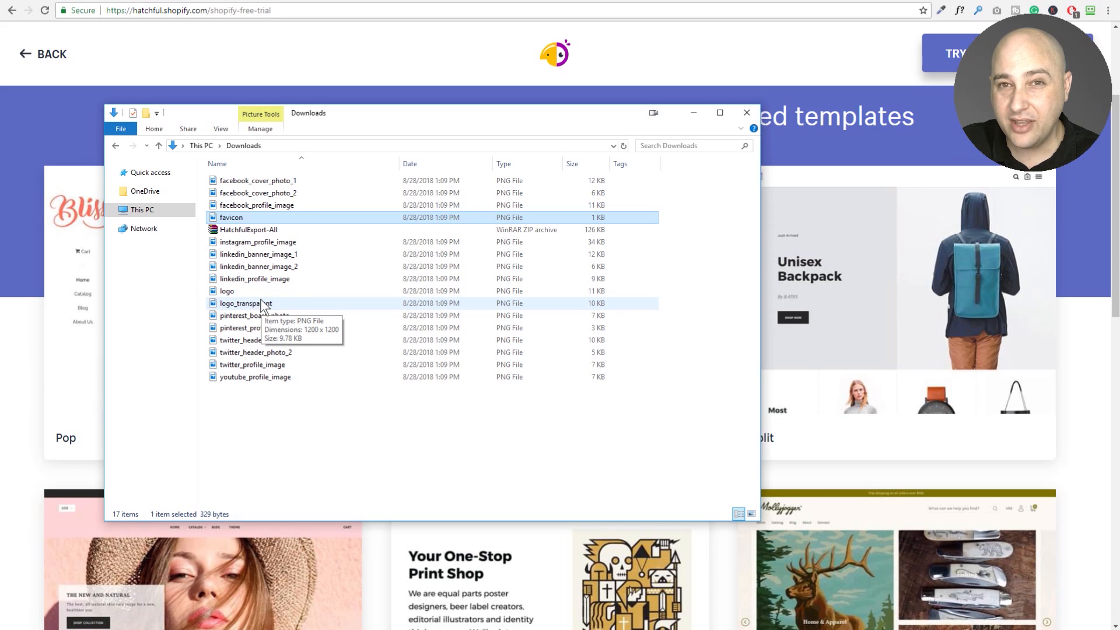
{"action": "key", "text": "Down"}
{"action": "key", "text": "Down"}
{"action": "key", "text": "Down"}
{"action": "key", "text": "Down"}
{"action": "key", "text": "Down"}
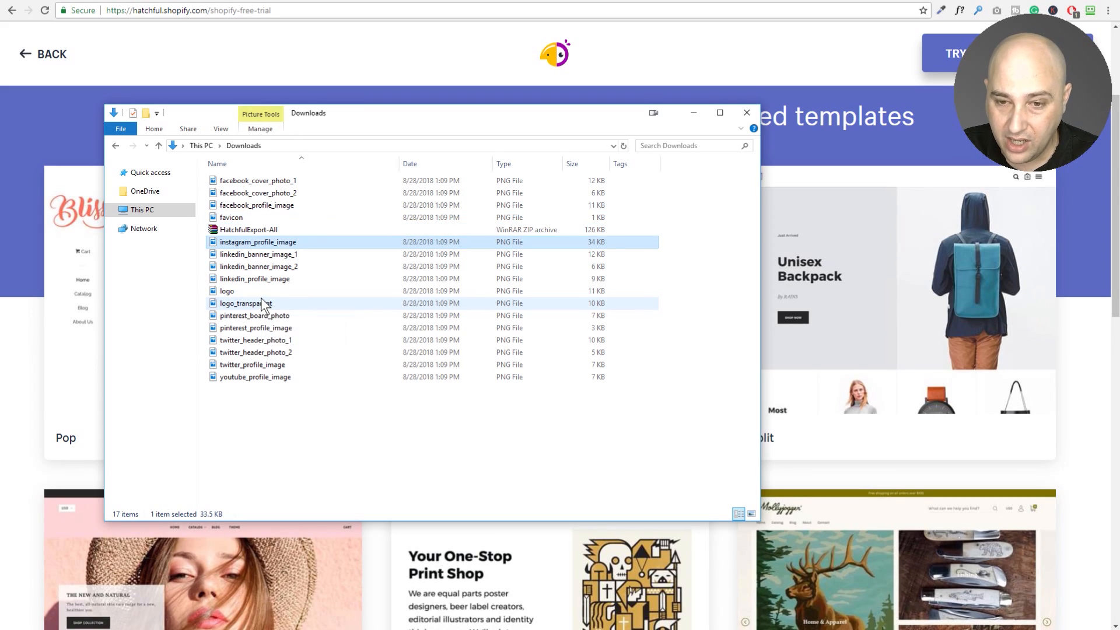
{"action": "key", "text": "Down"}
{"action": "key", "text": "Down"}
{"action": "key", "text": "Up"}
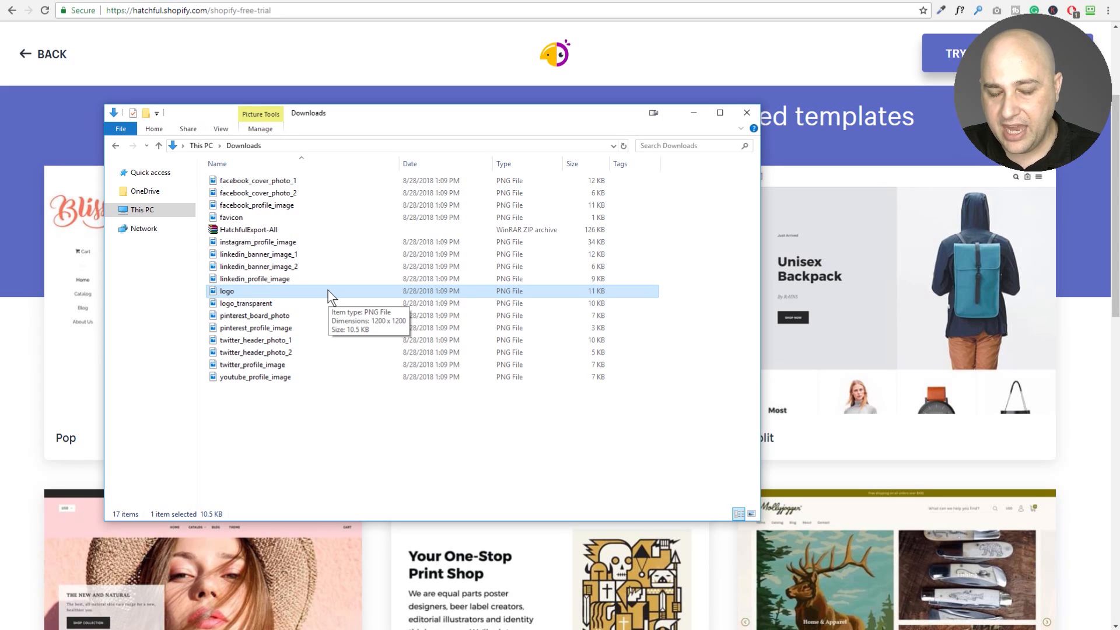
{"action": "left_click", "coordinate": [277, 308]}
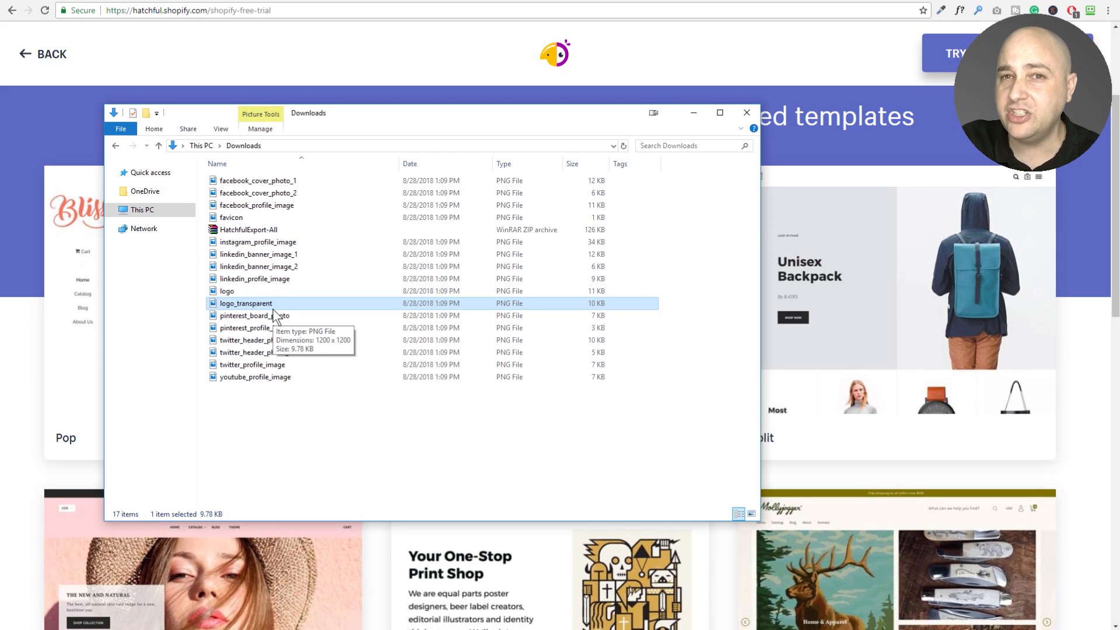
{"action": "left_click", "coordinate": [327, 330]}
{"action": "left_click", "coordinate": [328, 342]}
{"action": "key", "text": "Down"}
{"action": "key", "text": "Down"}
{"action": "key", "text": "Down"}
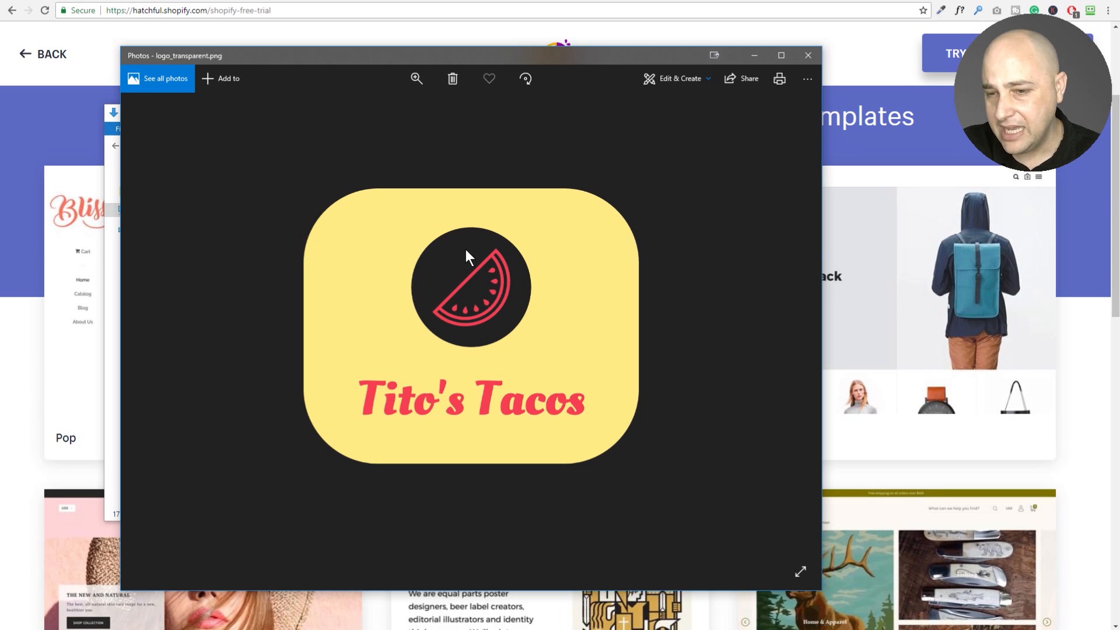
Preview the logo, logo_transparent and both Facebook cover images in Photos, closing each.
{"action": "left_click", "coordinate": [809, 58]}
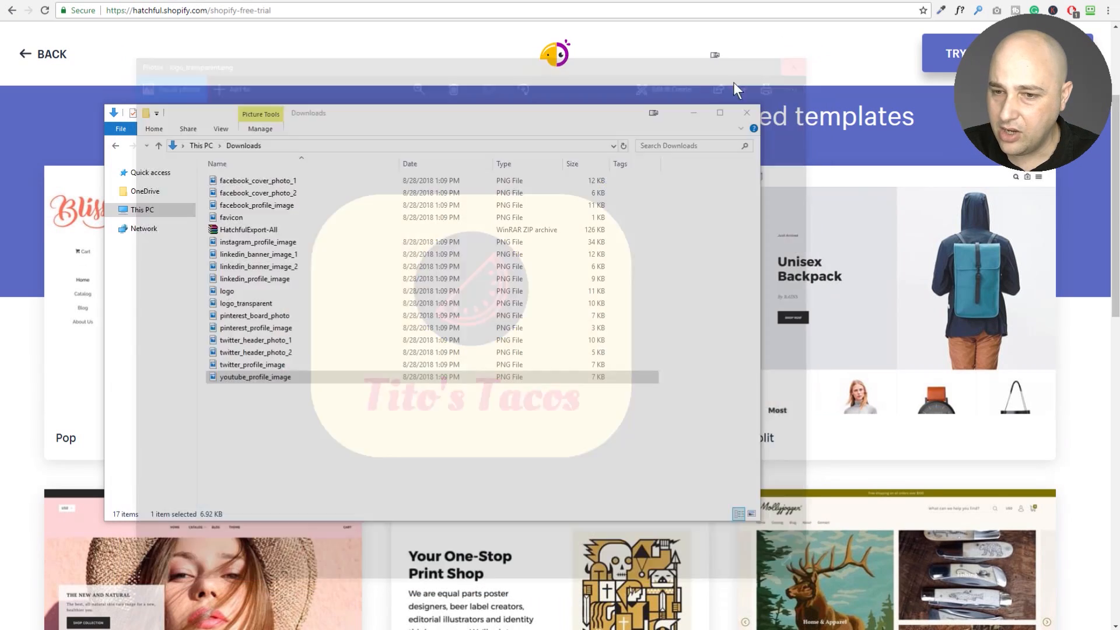
{"action": "double_click", "coordinate": [240, 291]}
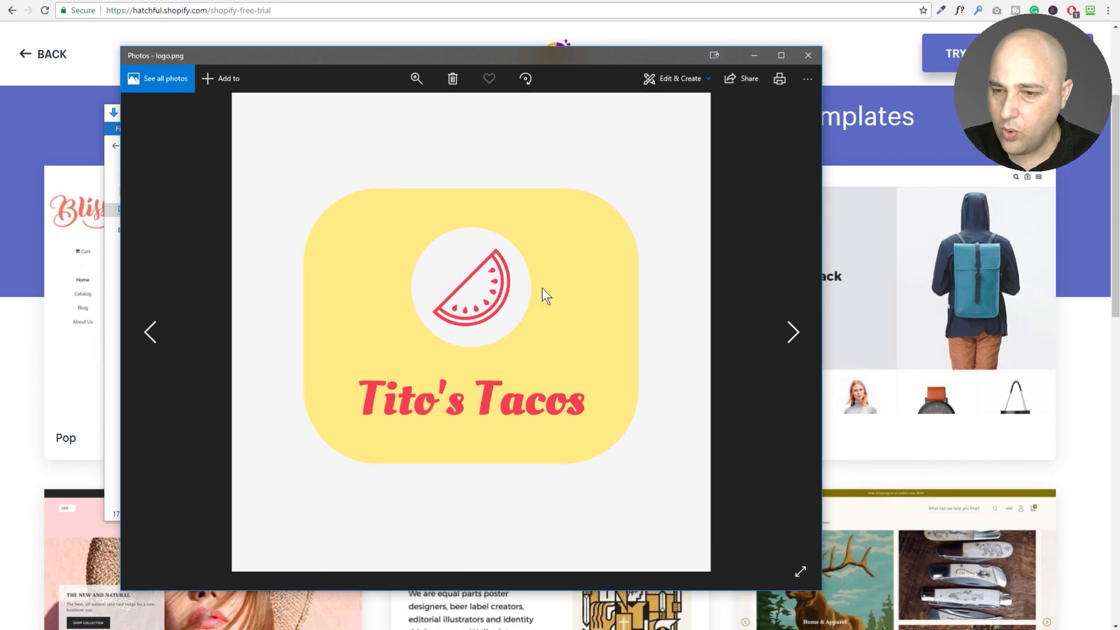
{"action": "left_click", "coordinate": [808, 56]}
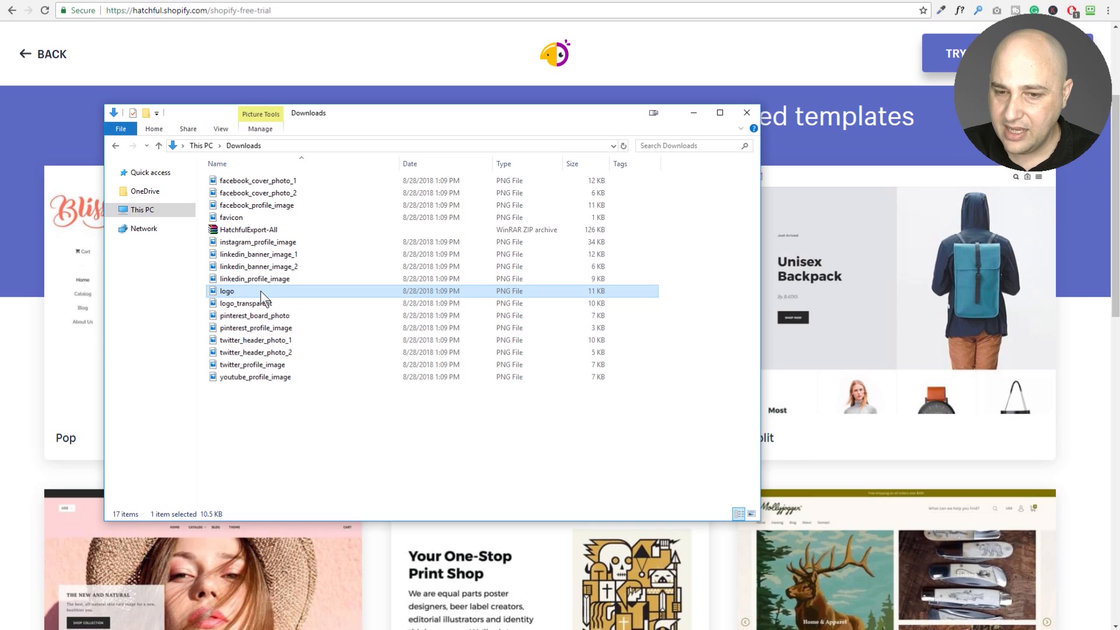
{"action": "double_click", "coordinate": [251, 303]}
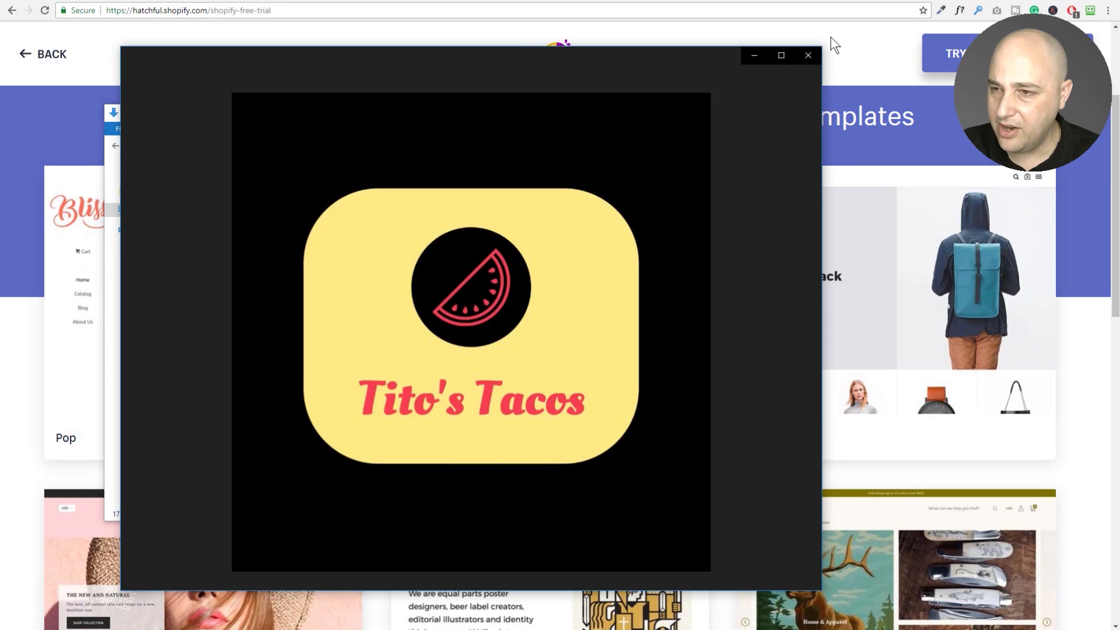
{"action": "left_click", "coordinate": [804, 61]}
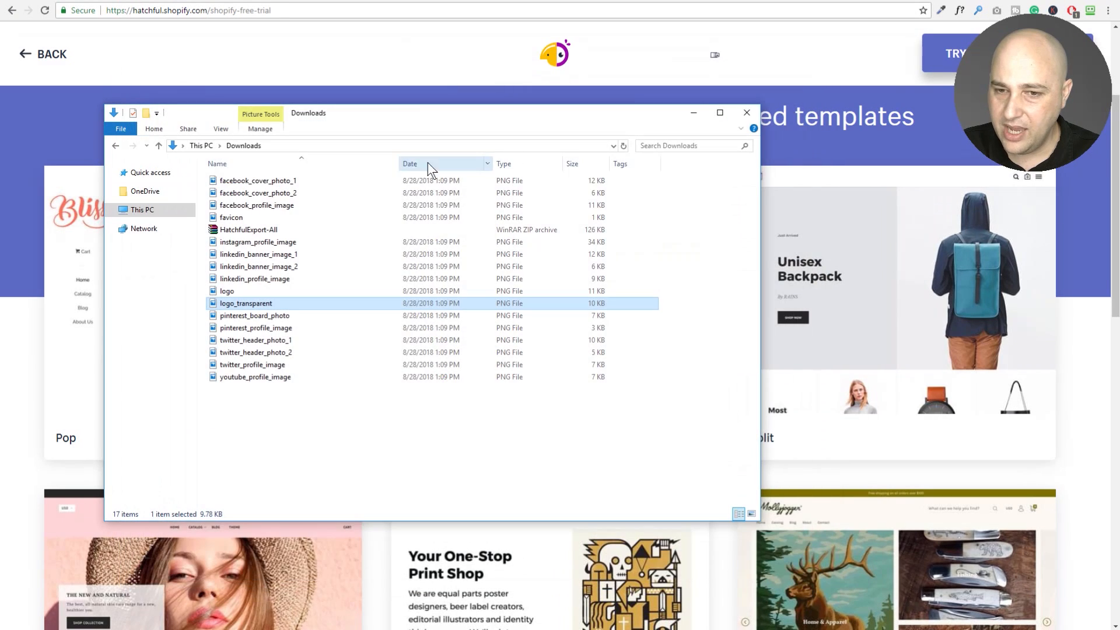
{"action": "double_click", "coordinate": [268, 180]}
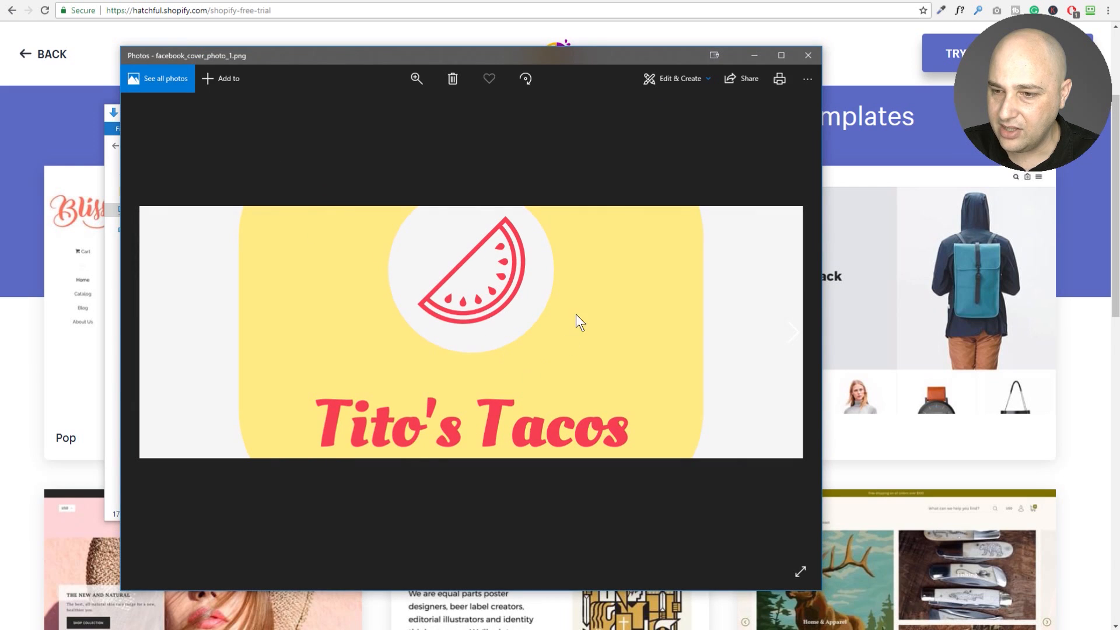
{"action": "left_click", "coordinate": [808, 55]}
{"action": "double_click", "coordinate": [283, 194]}
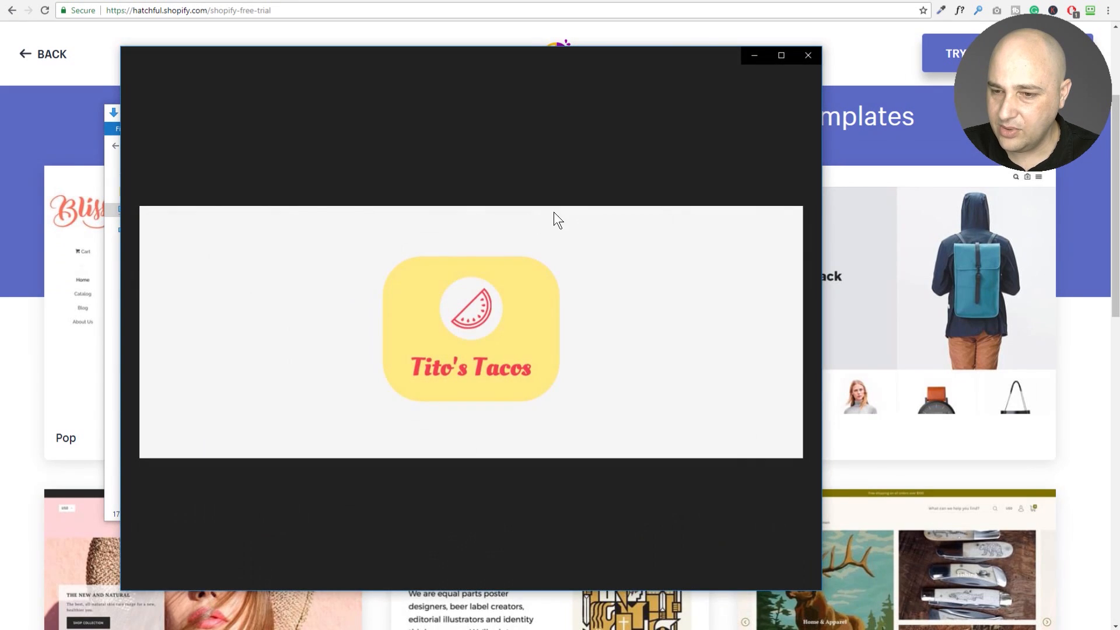
{"action": "left_click", "coordinate": [808, 54]}
Preview the favicon, both Twitter headers and the YouTube profile image, then return to the browser.
{"action": "double_click", "coordinate": [249, 215]}
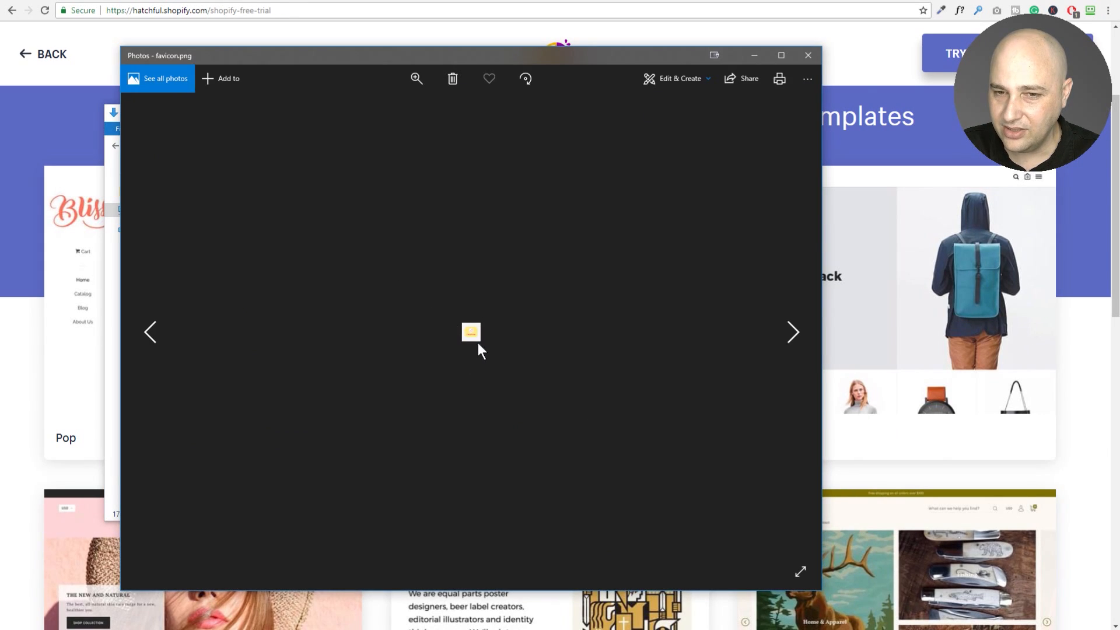
{"action": "left_click", "coordinate": [808, 56]}
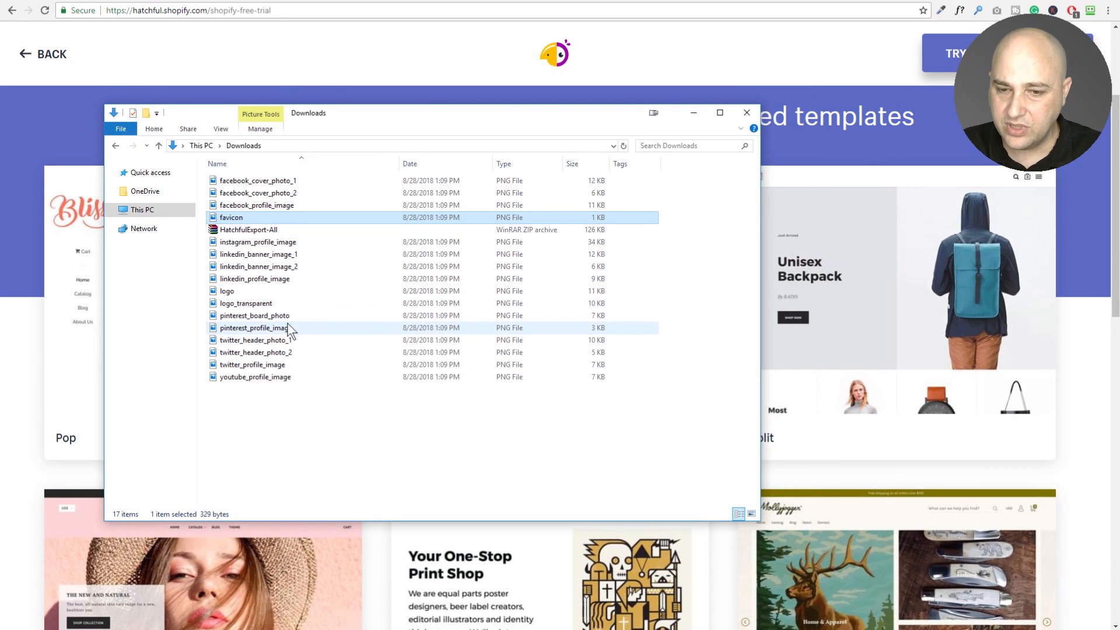
{"action": "double_click", "coordinate": [255, 340]}
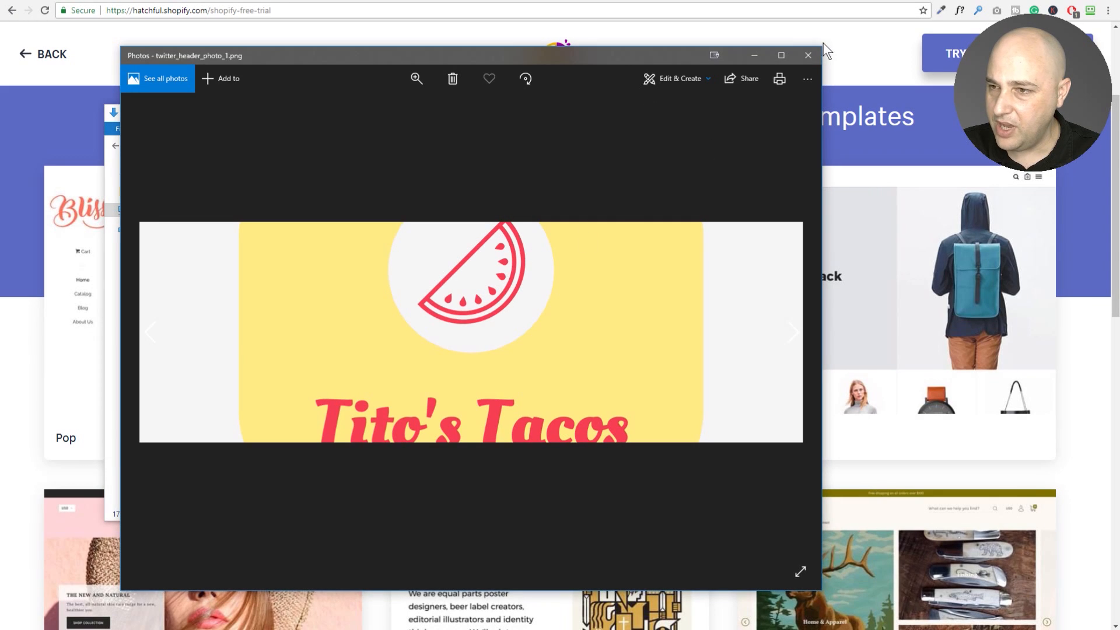
{"action": "left_click", "coordinate": [808, 56]}
{"action": "double_click", "coordinate": [270, 352]}
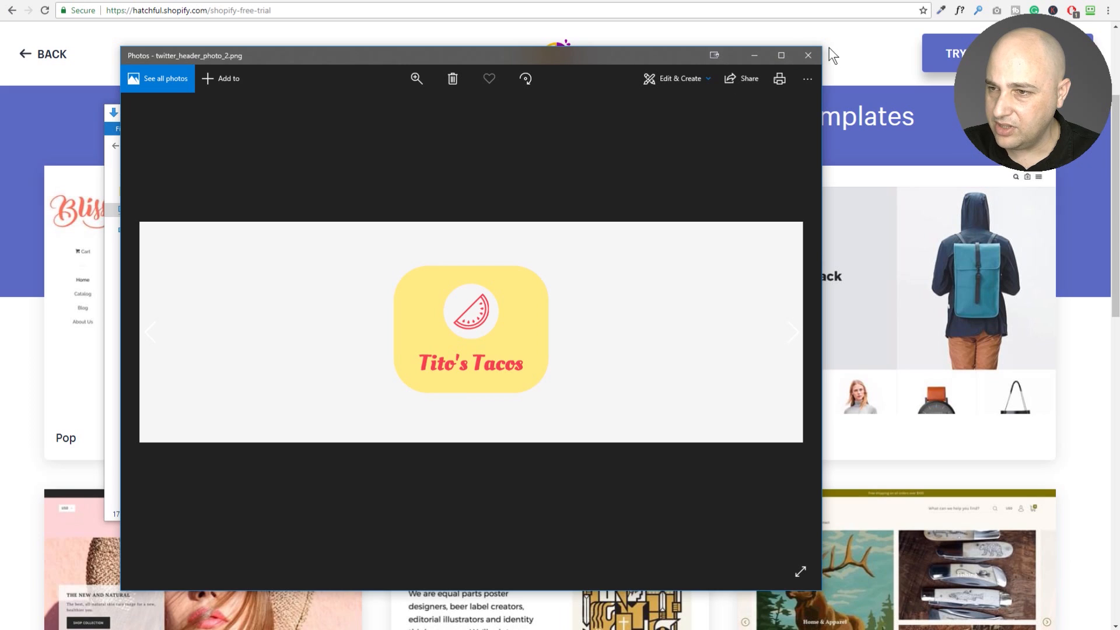
{"action": "left_click", "coordinate": [801, 58]}
{"action": "double_click", "coordinate": [275, 376]}
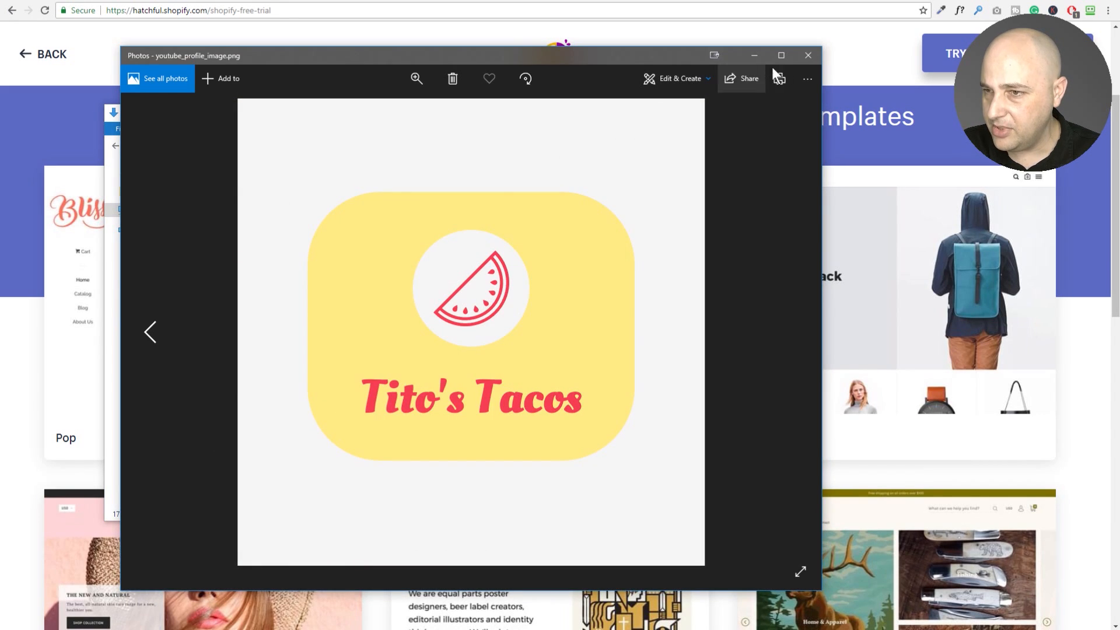
{"action": "left_click", "coordinate": [808, 55]}
{"action": "left_click", "coordinate": [452, 79]}
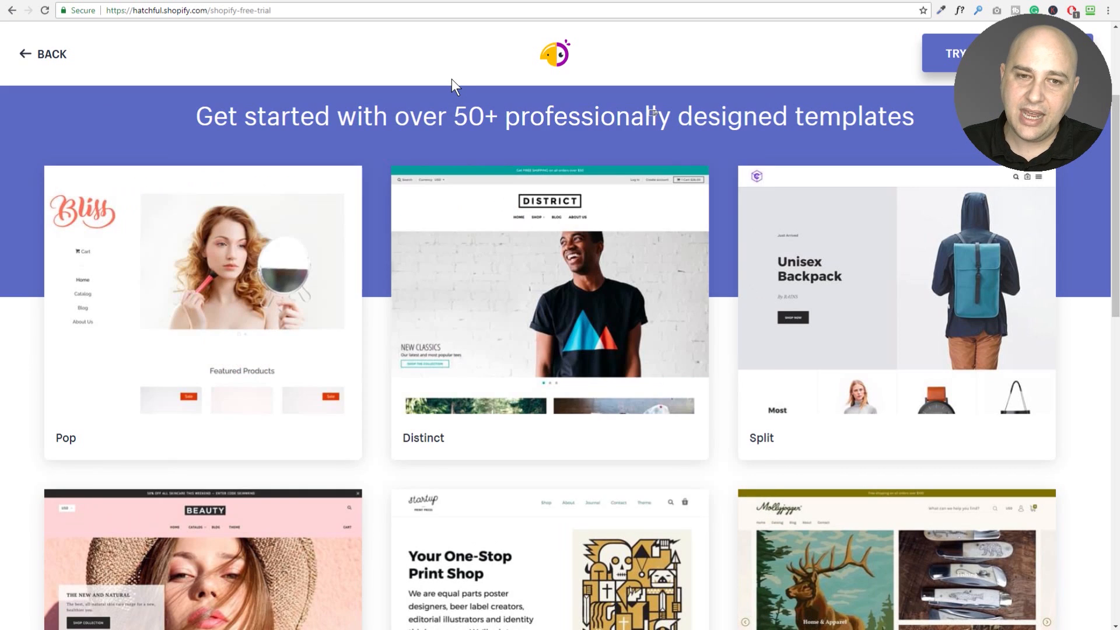